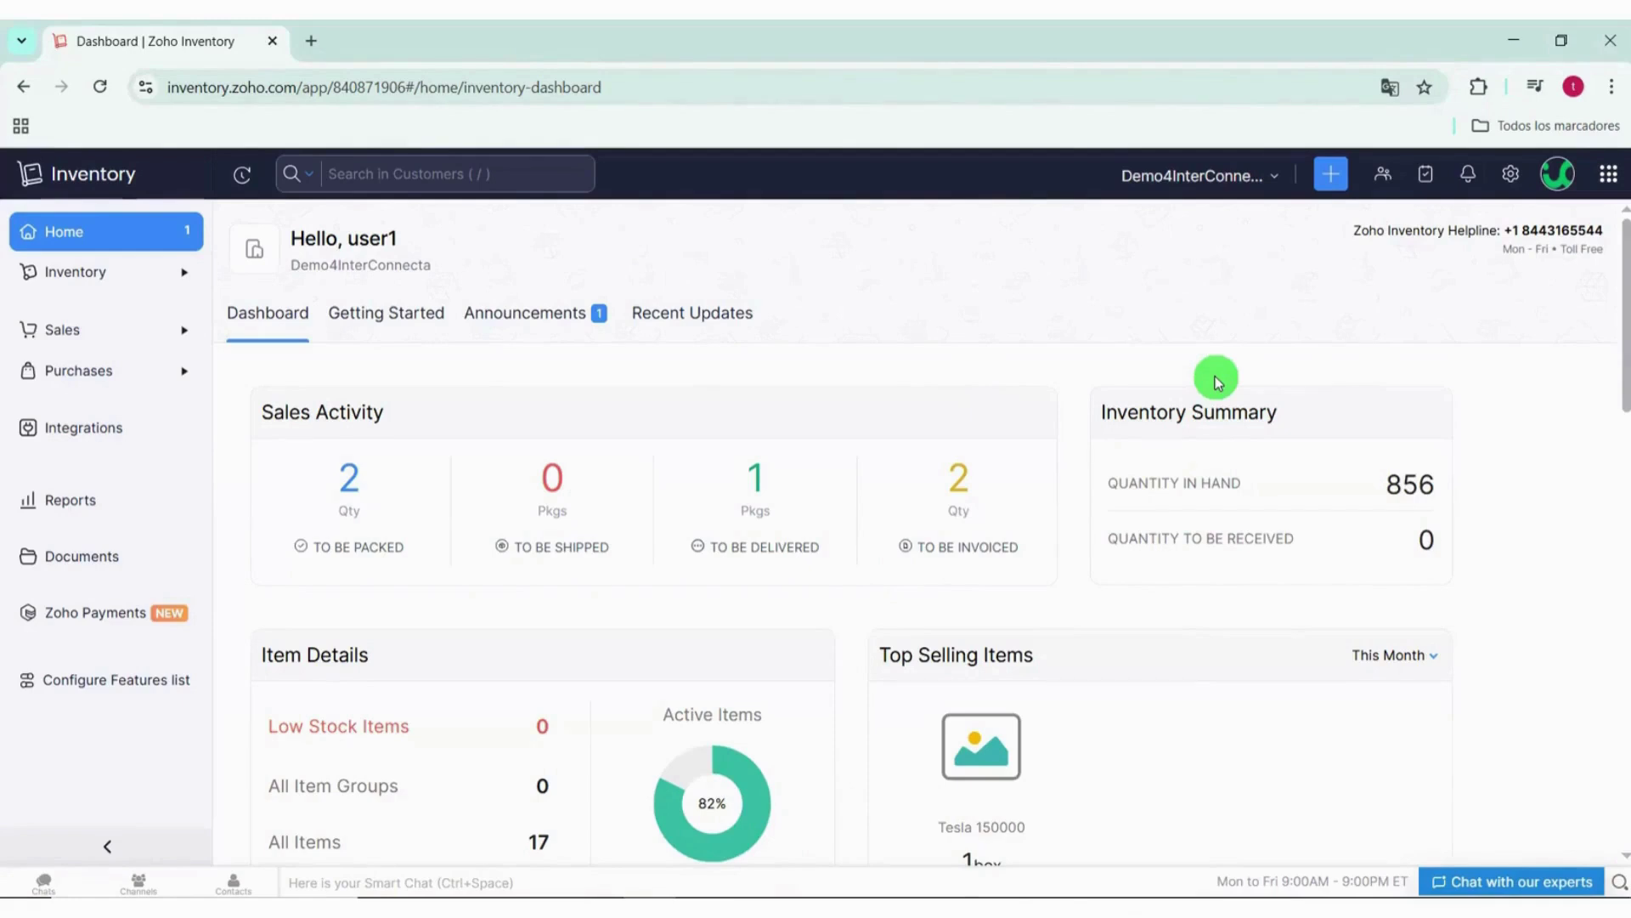
# Step: Go to Warehouses settings and open the 4 zones of Depósito de Paneles Solares
pyautogui.click(1511, 173)
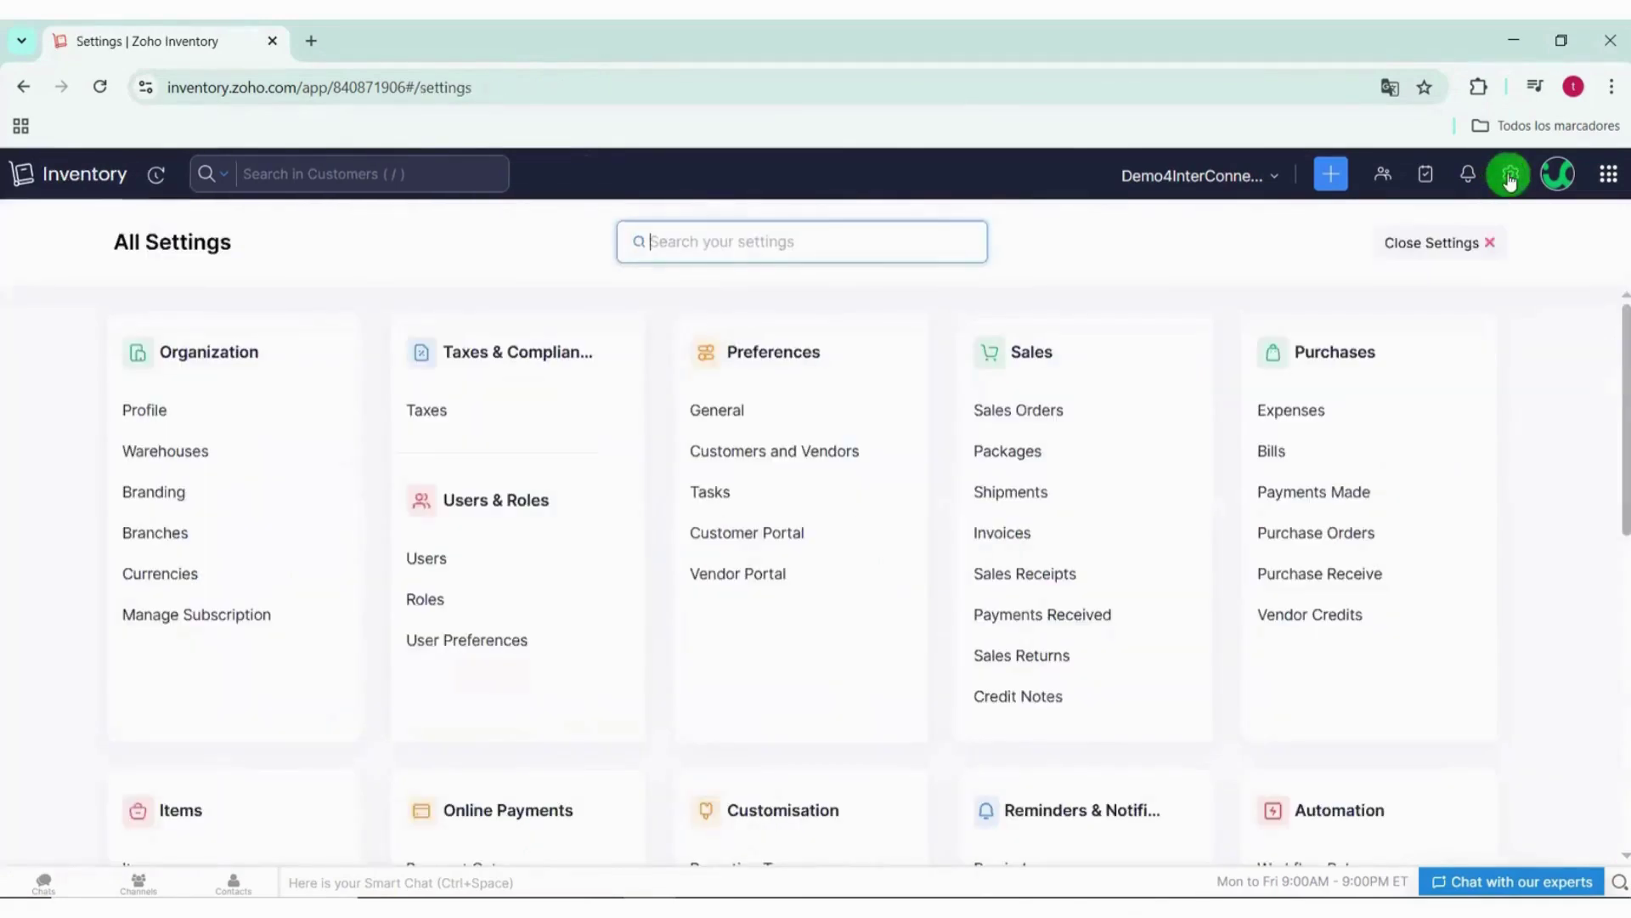
pyautogui.click(193, 457)
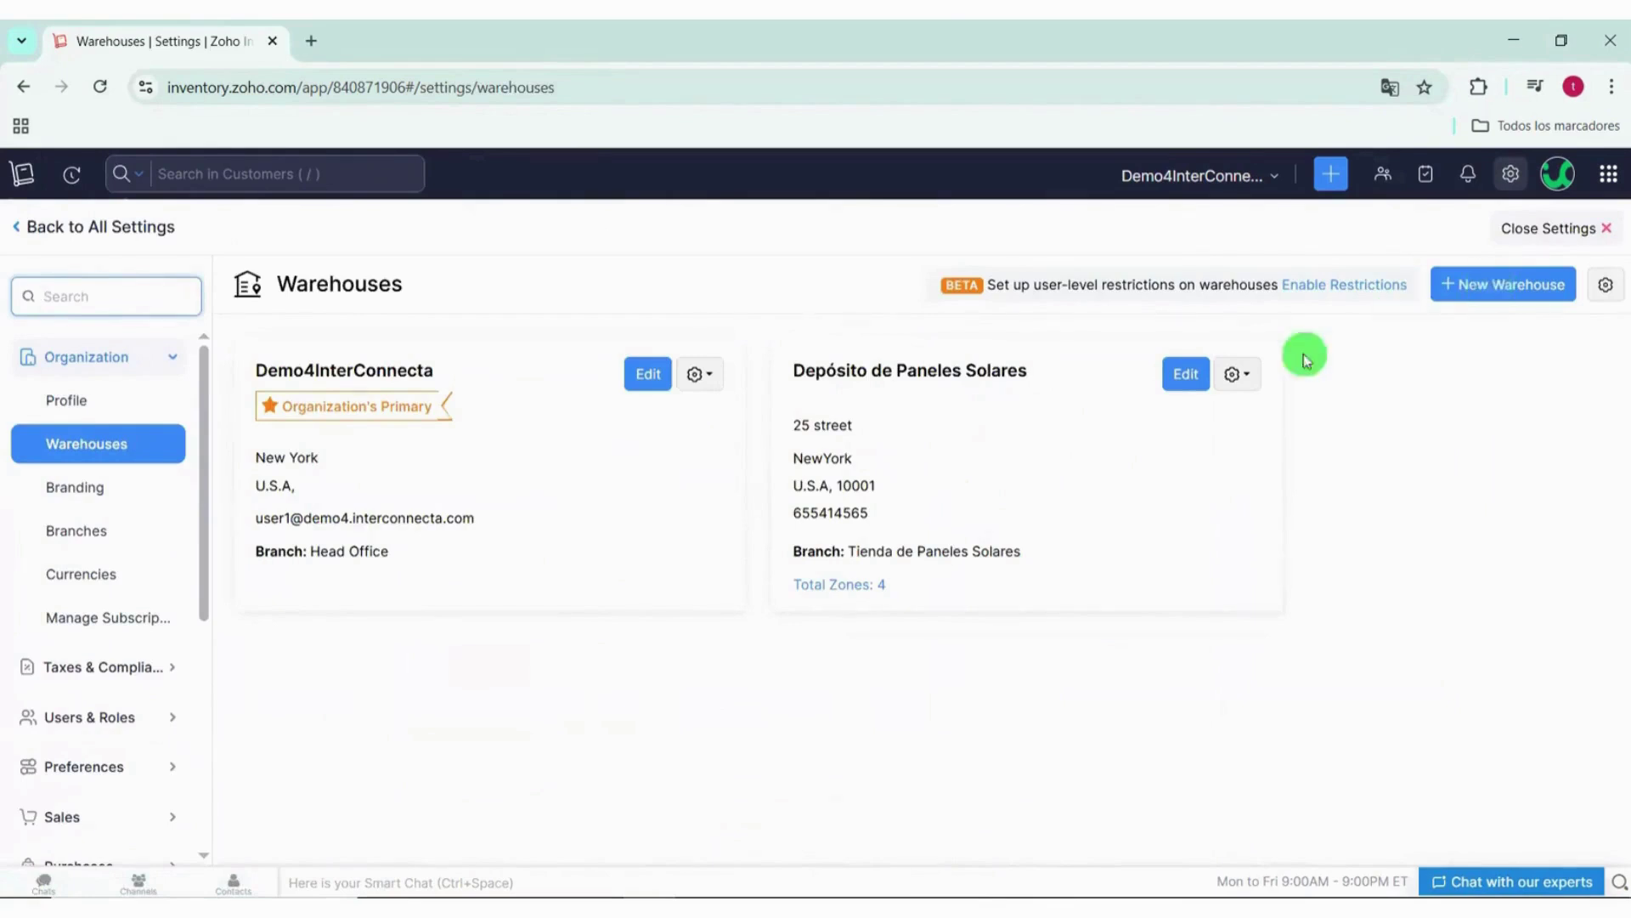
pyautogui.click(1238, 378)
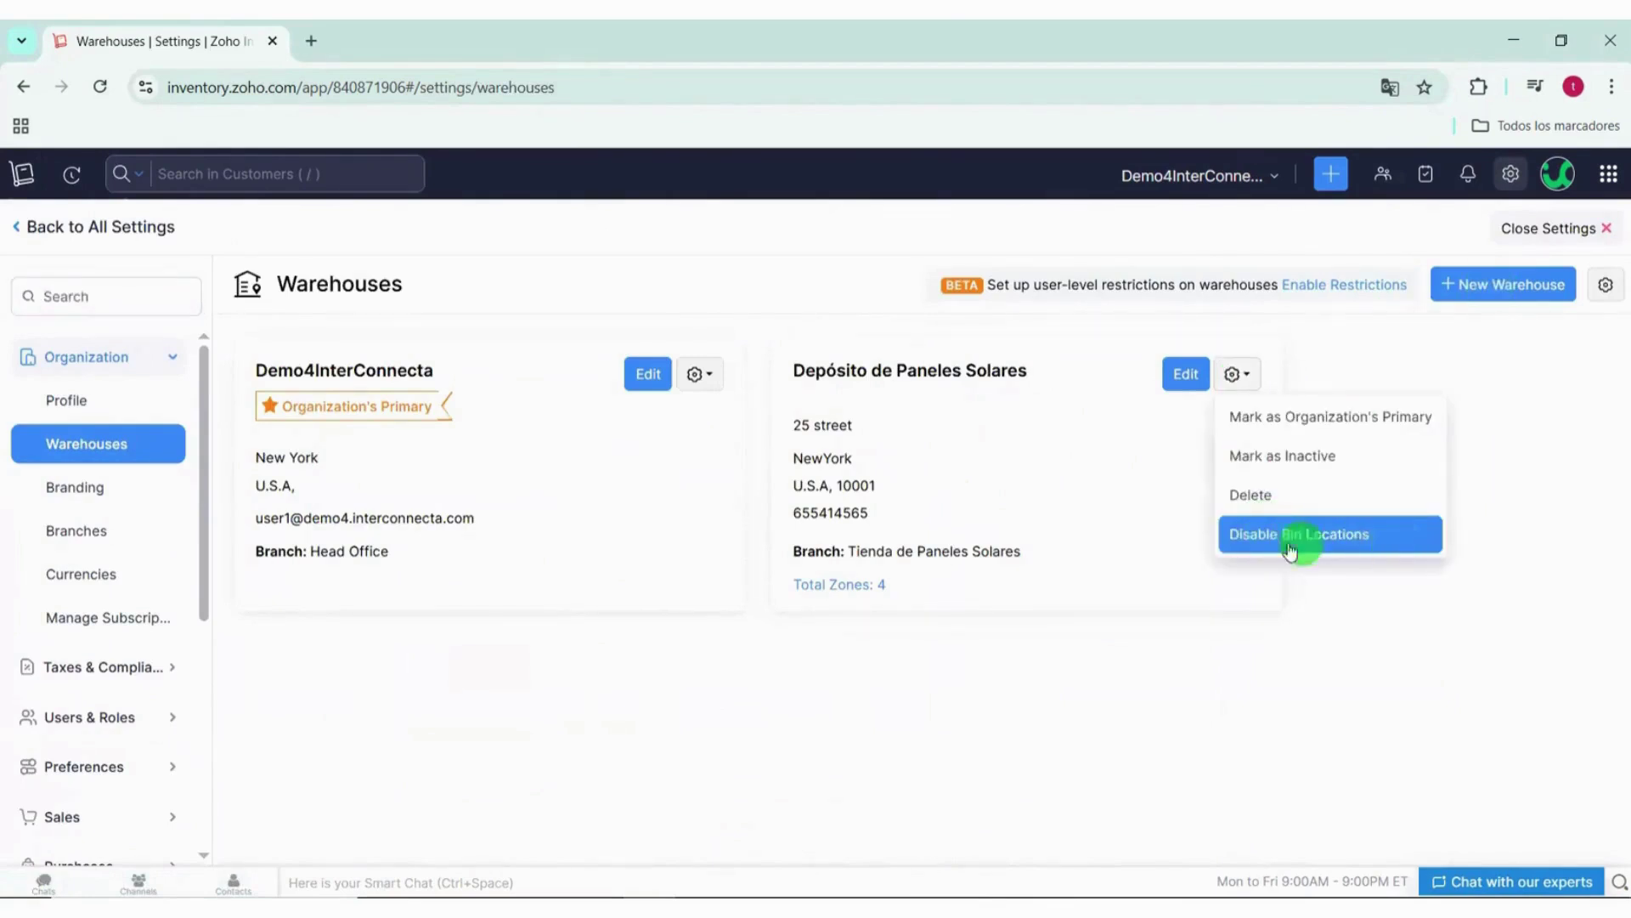
pyautogui.click(1179, 681)
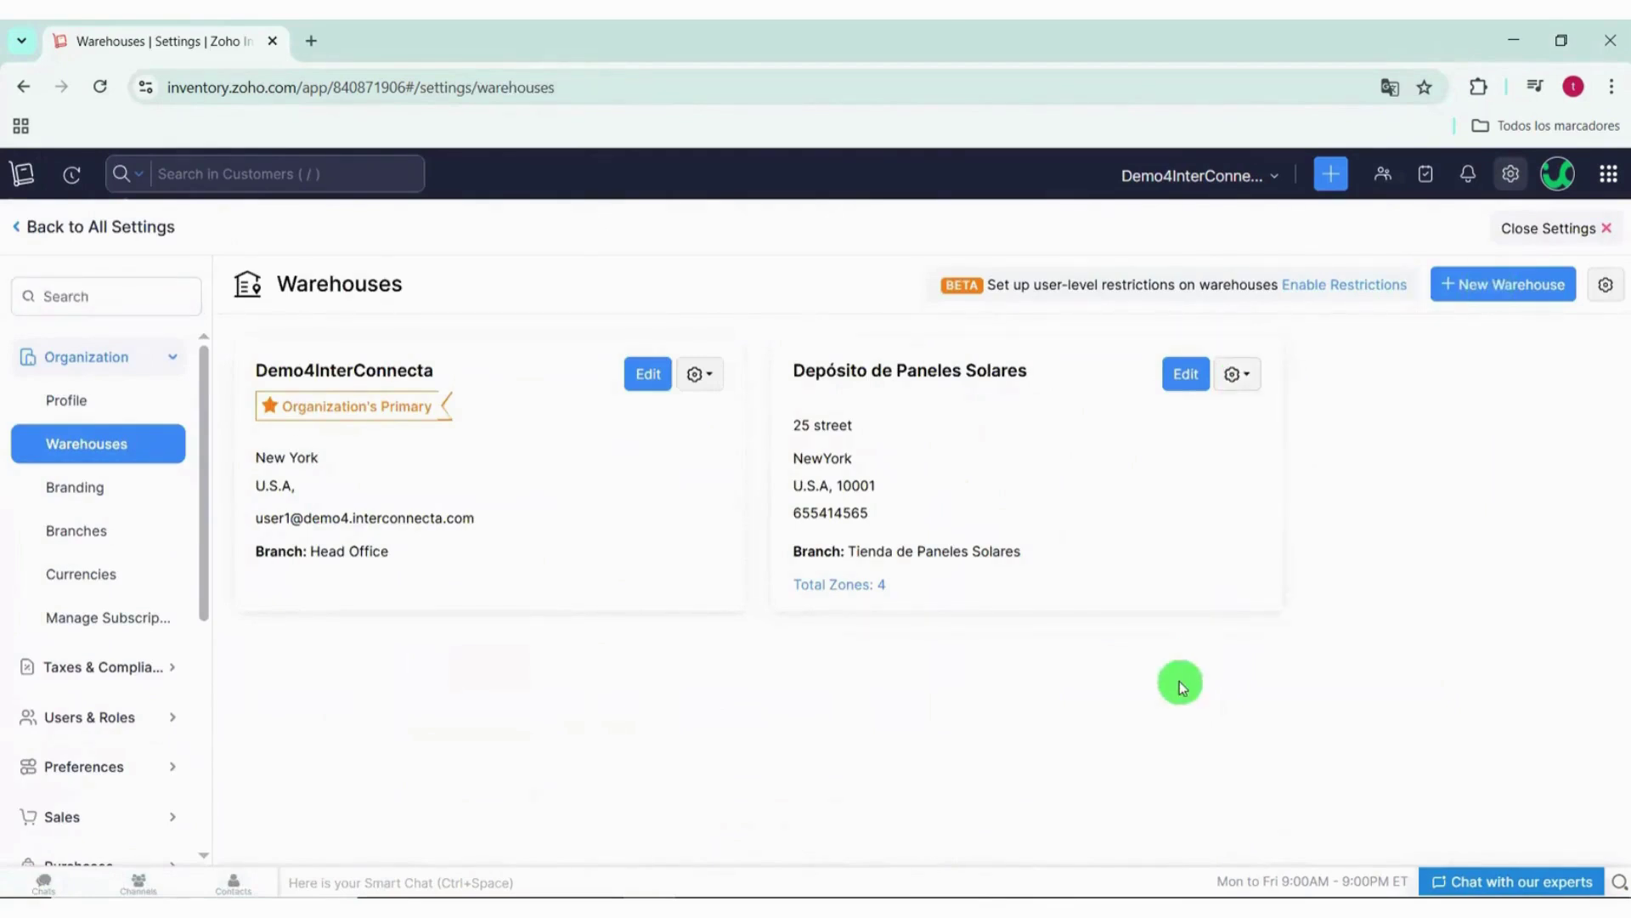
pyautogui.click(852, 586)
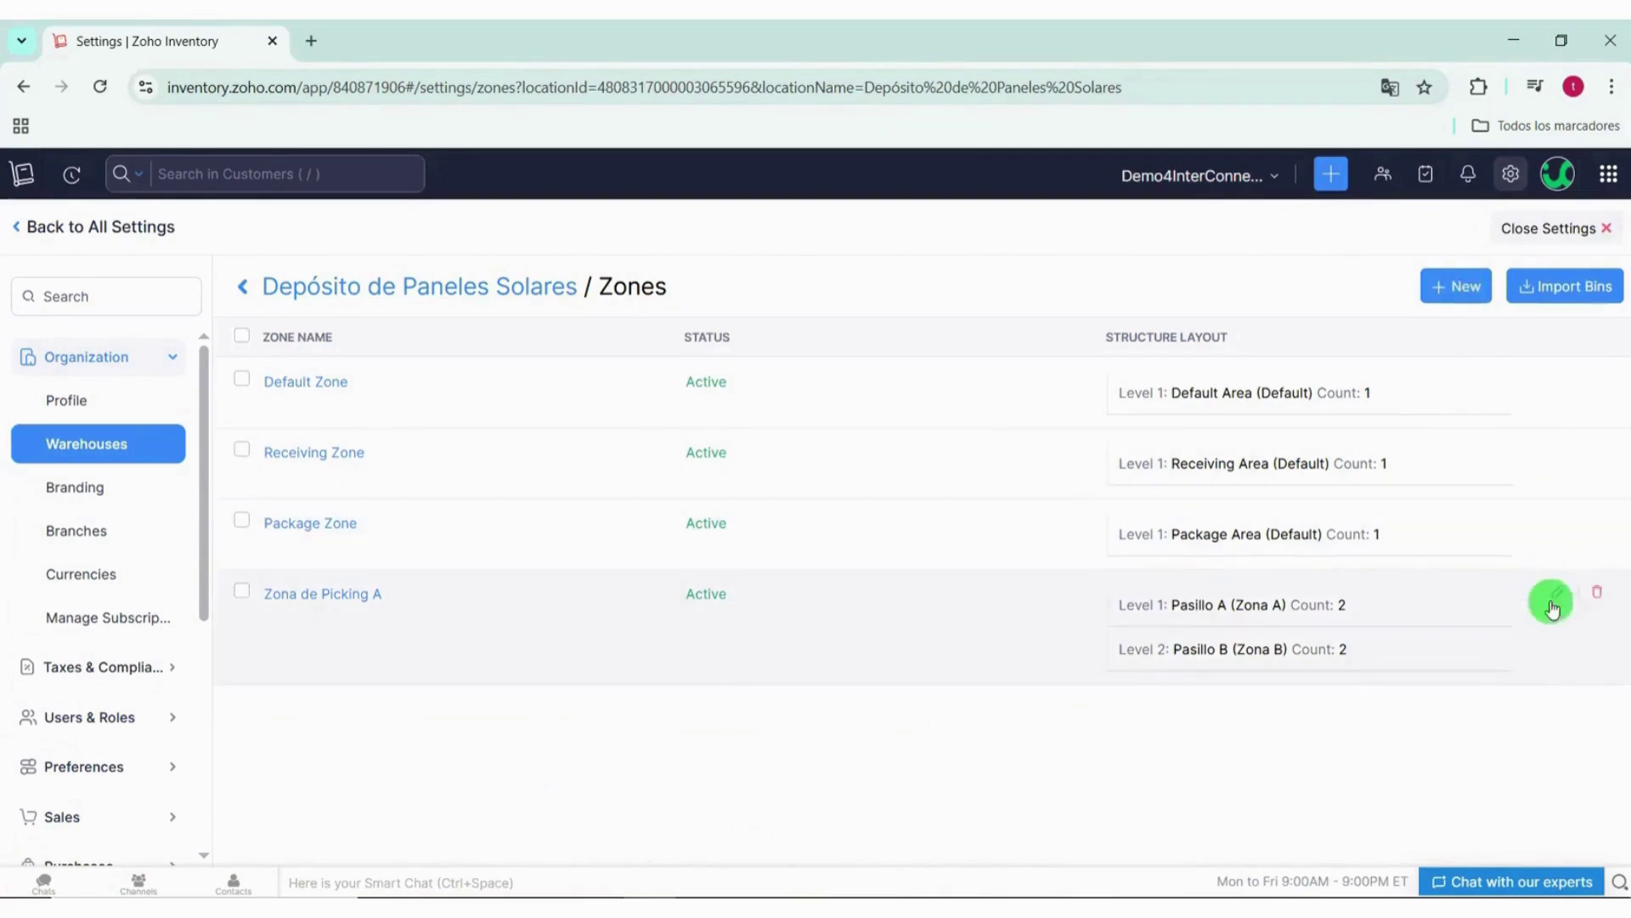
# Step: Open Zona de Picking A's bin layout and review its name and levels Pasillo A/B
pyautogui.click(1560, 596)
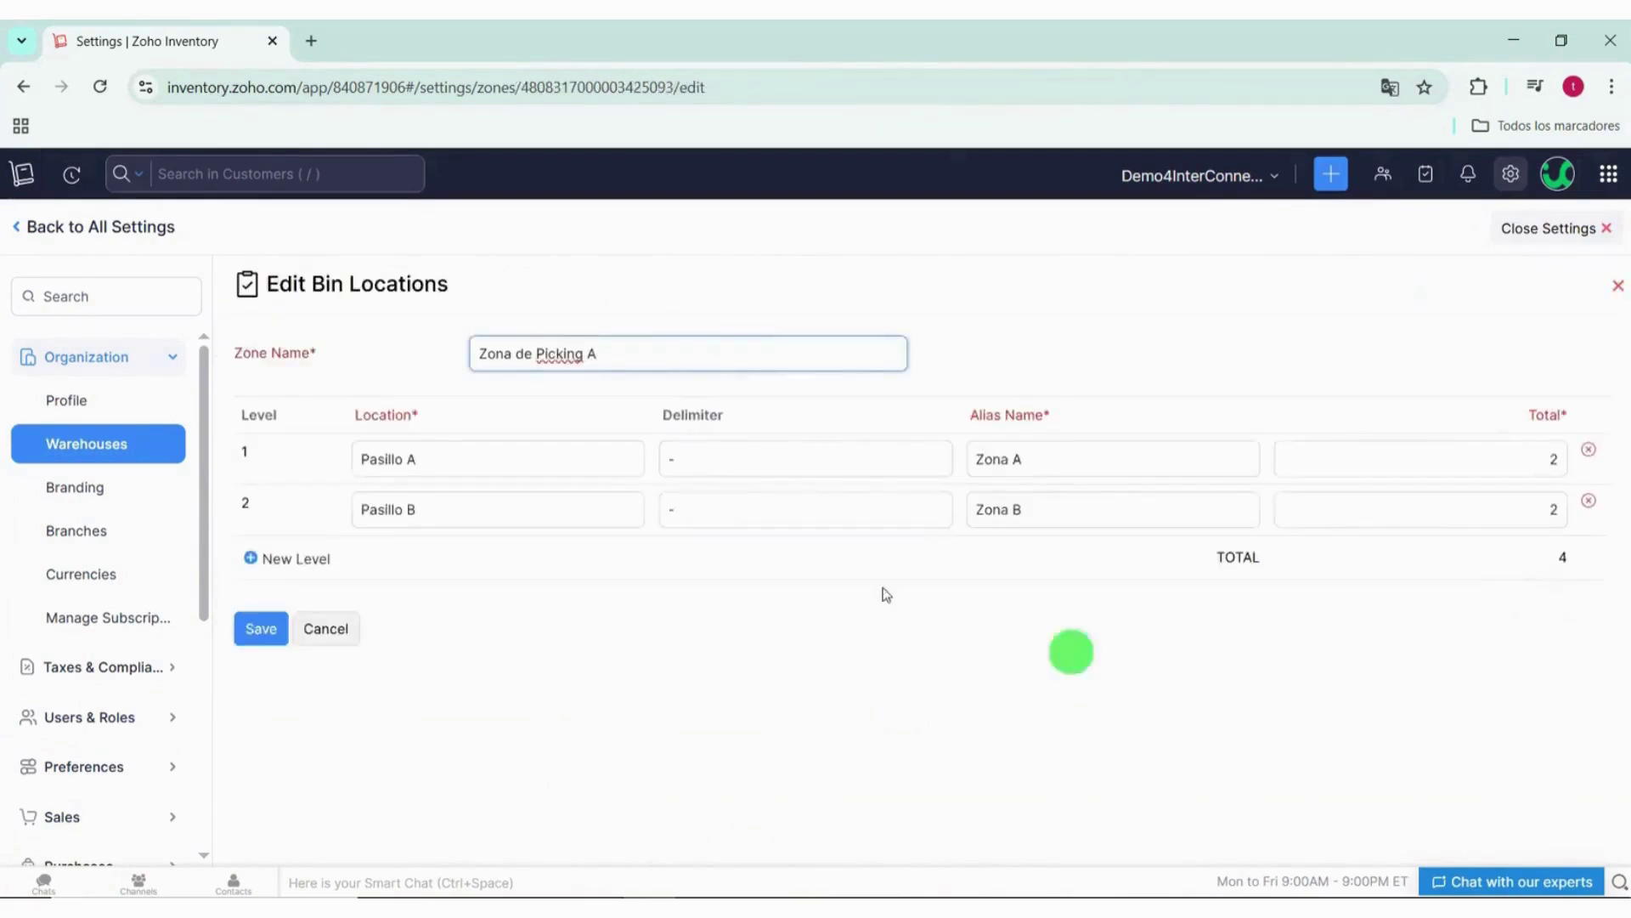
pyautogui.moveTo(701, 354); pyautogui.dragTo(406, 355)
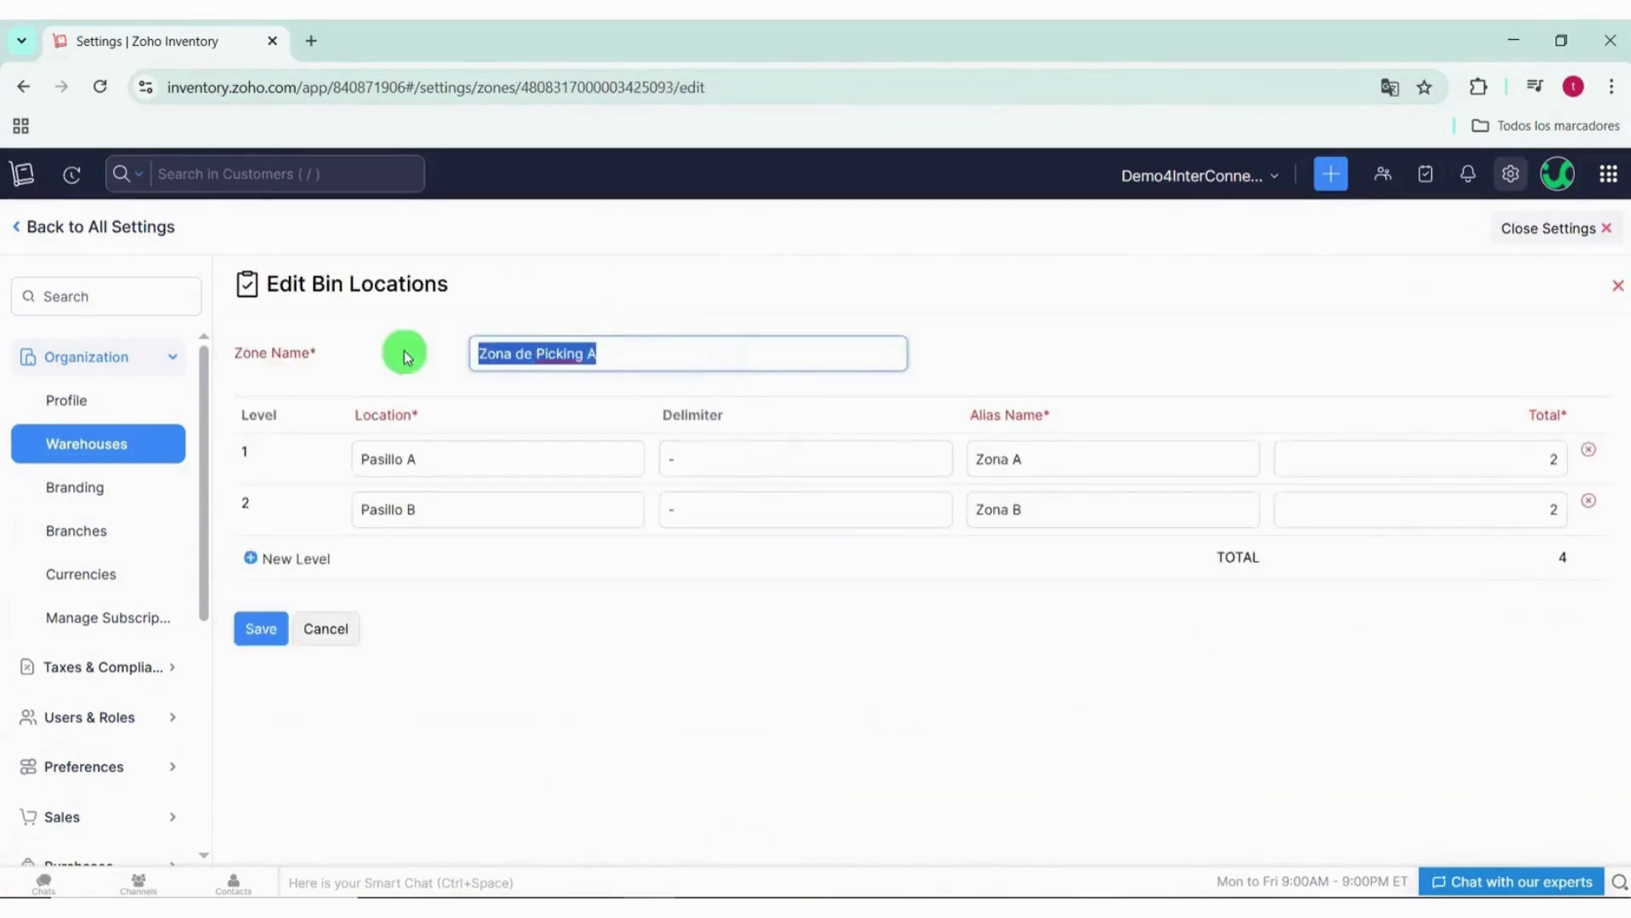
pyautogui.click(611, 347)
pyautogui.doubleClick(247, 415)
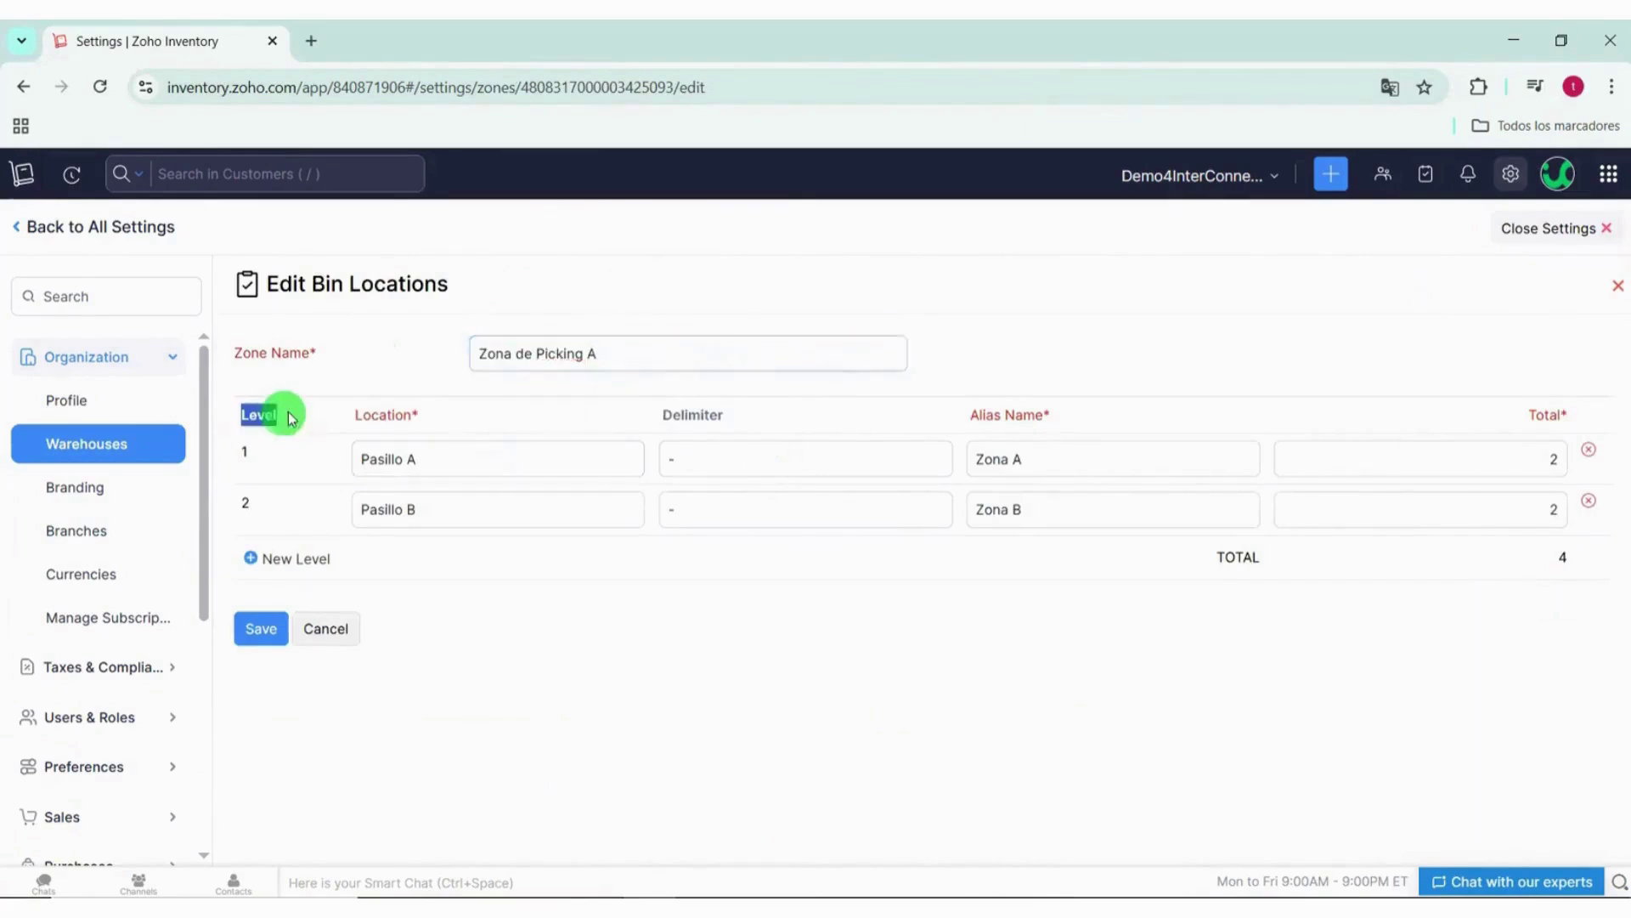
pyautogui.doubleClick(245, 452)
pyautogui.doubleClick(245, 503)
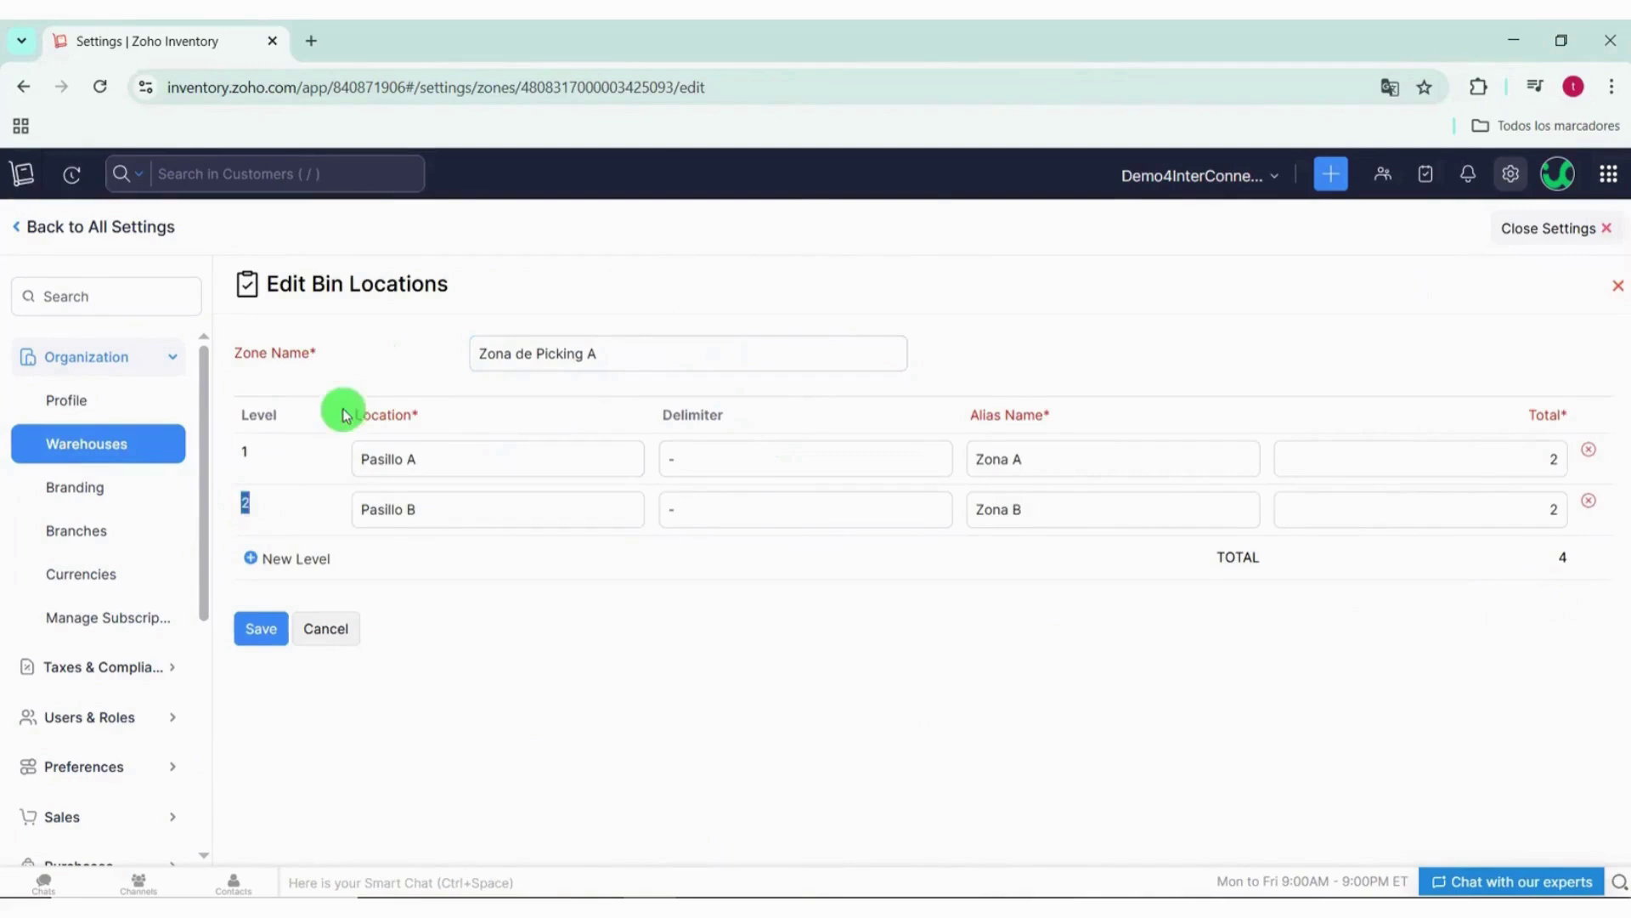
pyautogui.moveTo(362, 509); pyautogui.dragTo(415, 509)
# Step: Review the level delimiters, the Zona A and Zona B aliases, and the 4-bin total
pyautogui.doubleClick(664, 414)
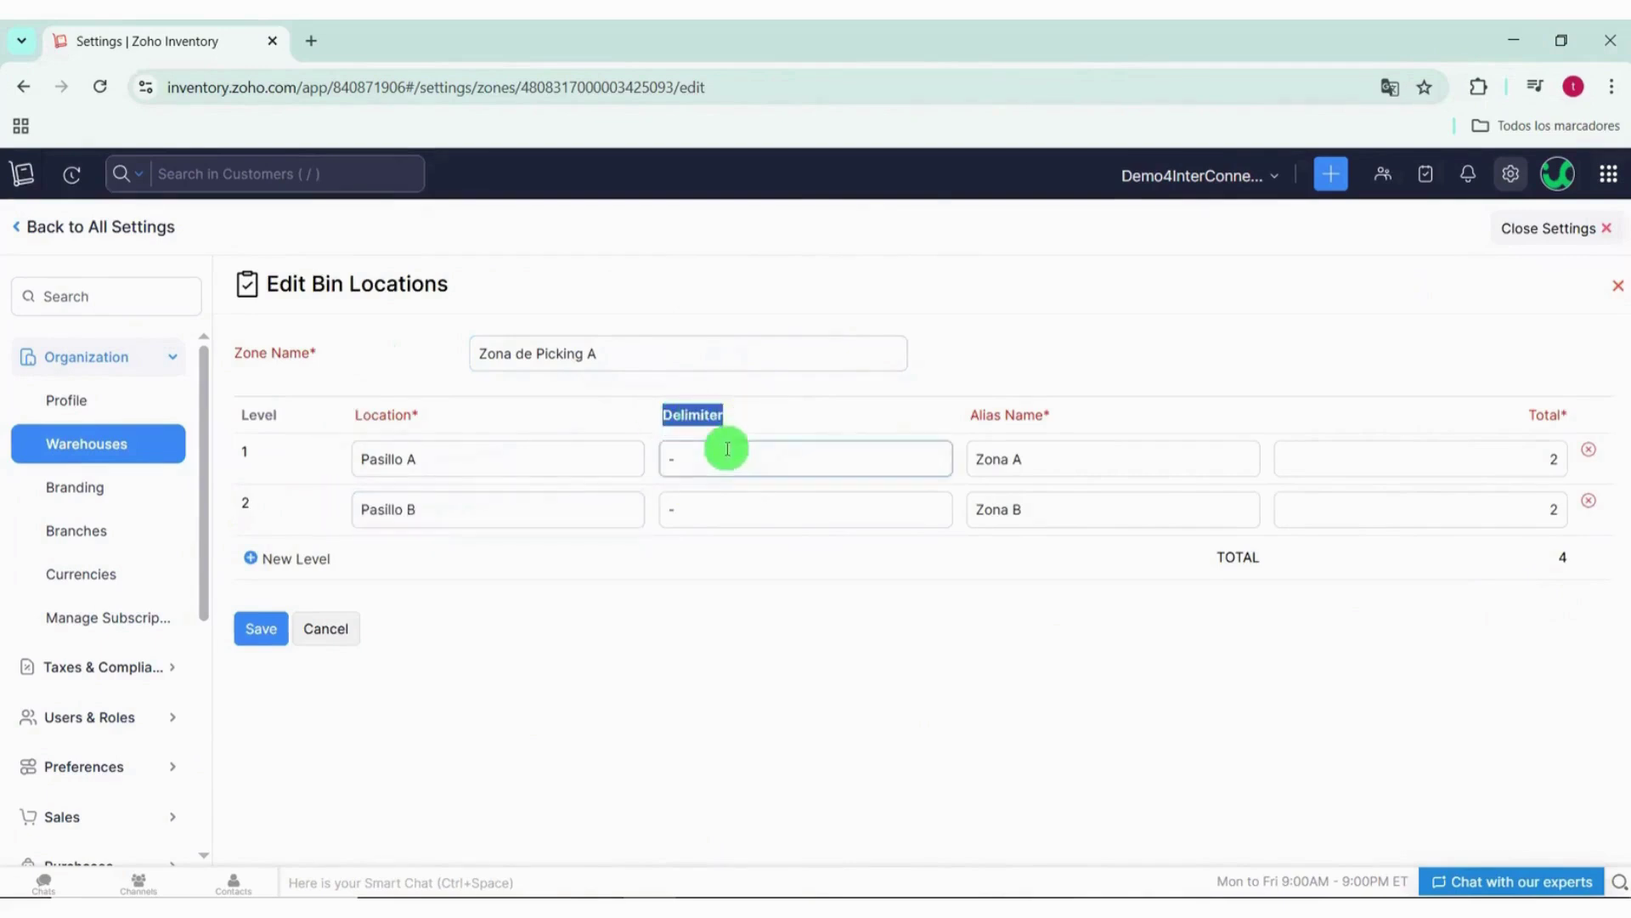
pyautogui.doubleClick(666, 458)
pyautogui.doubleClick(662, 519)
pyautogui.tripleClick(1012, 414)
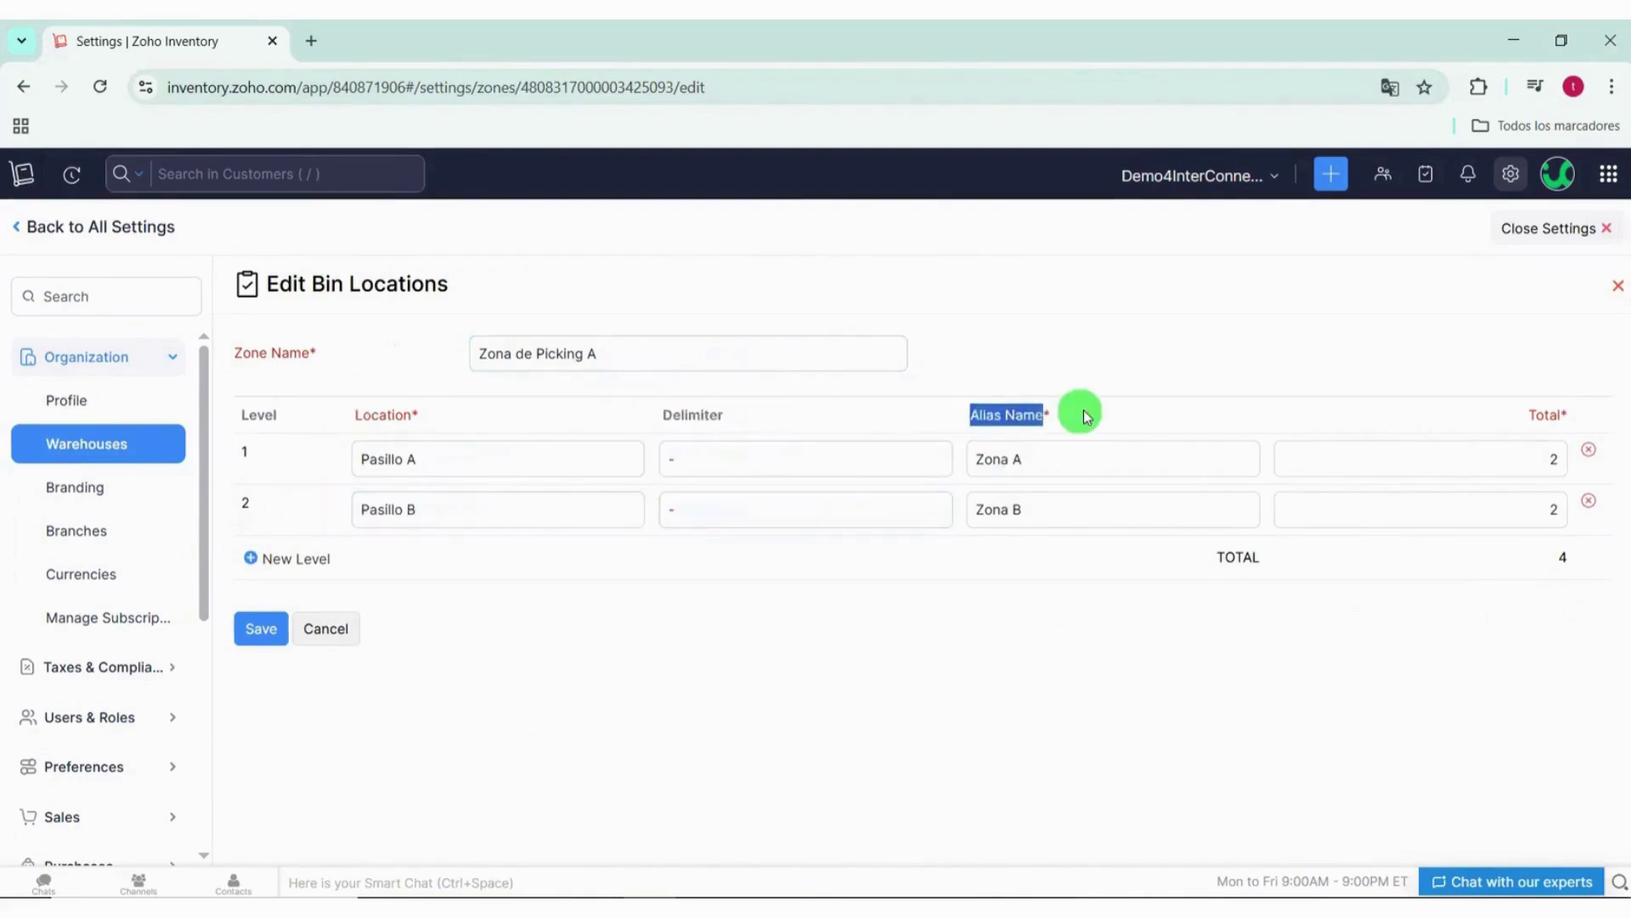
pyautogui.click(1066, 459)
pyautogui.tripleClick(996, 507)
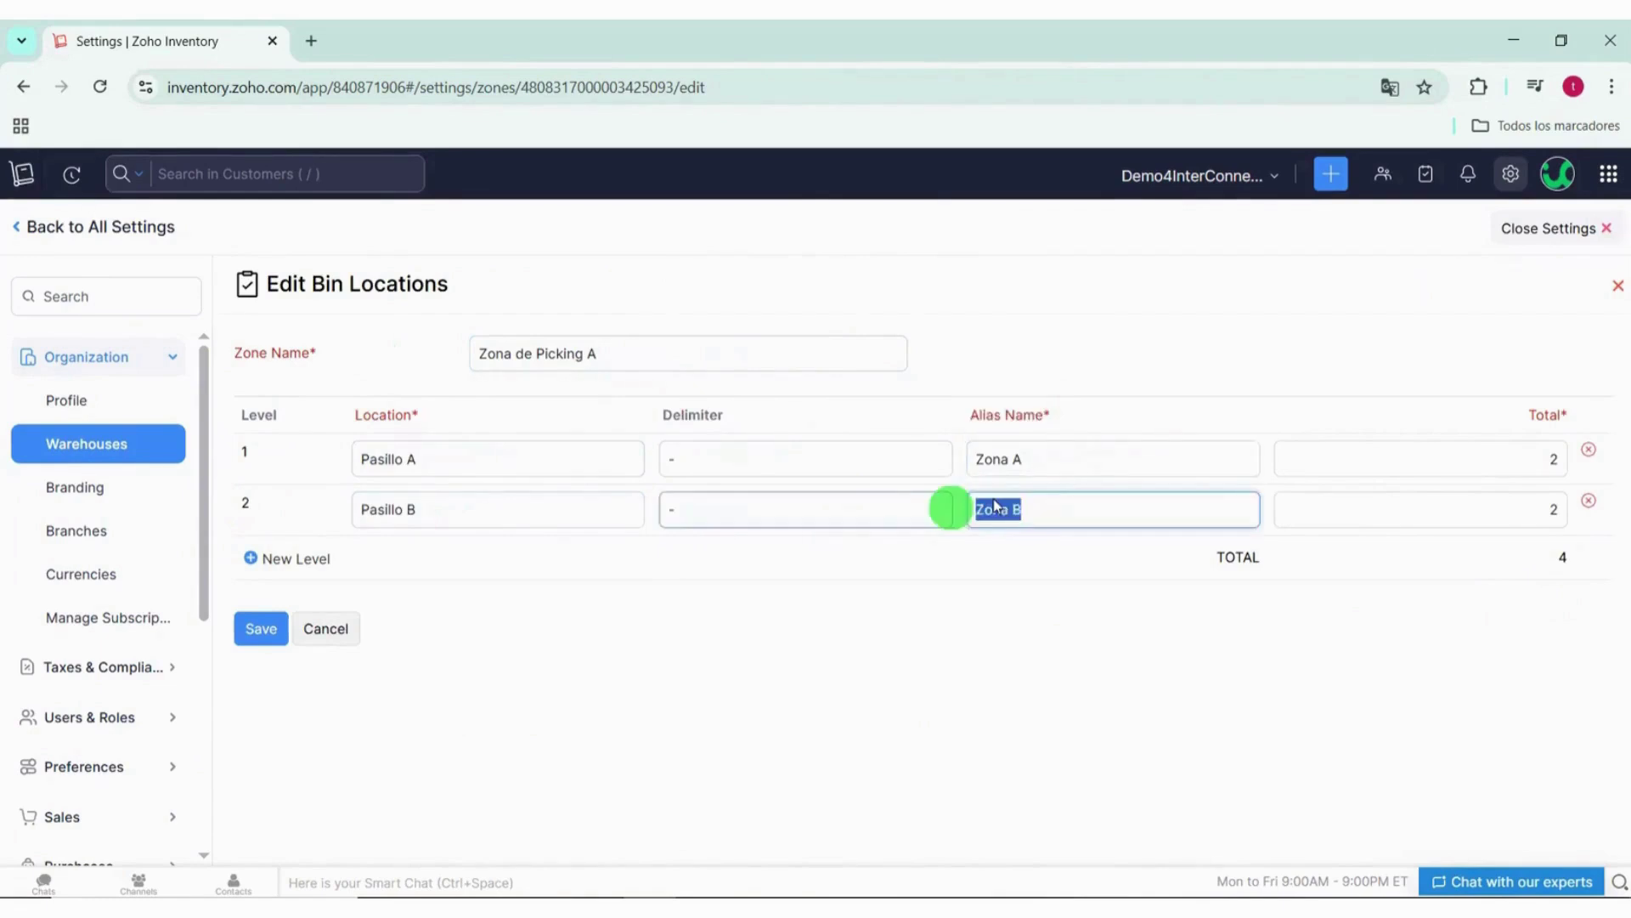
pyautogui.doubleClick(1545, 414)
pyautogui.click(1545, 465)
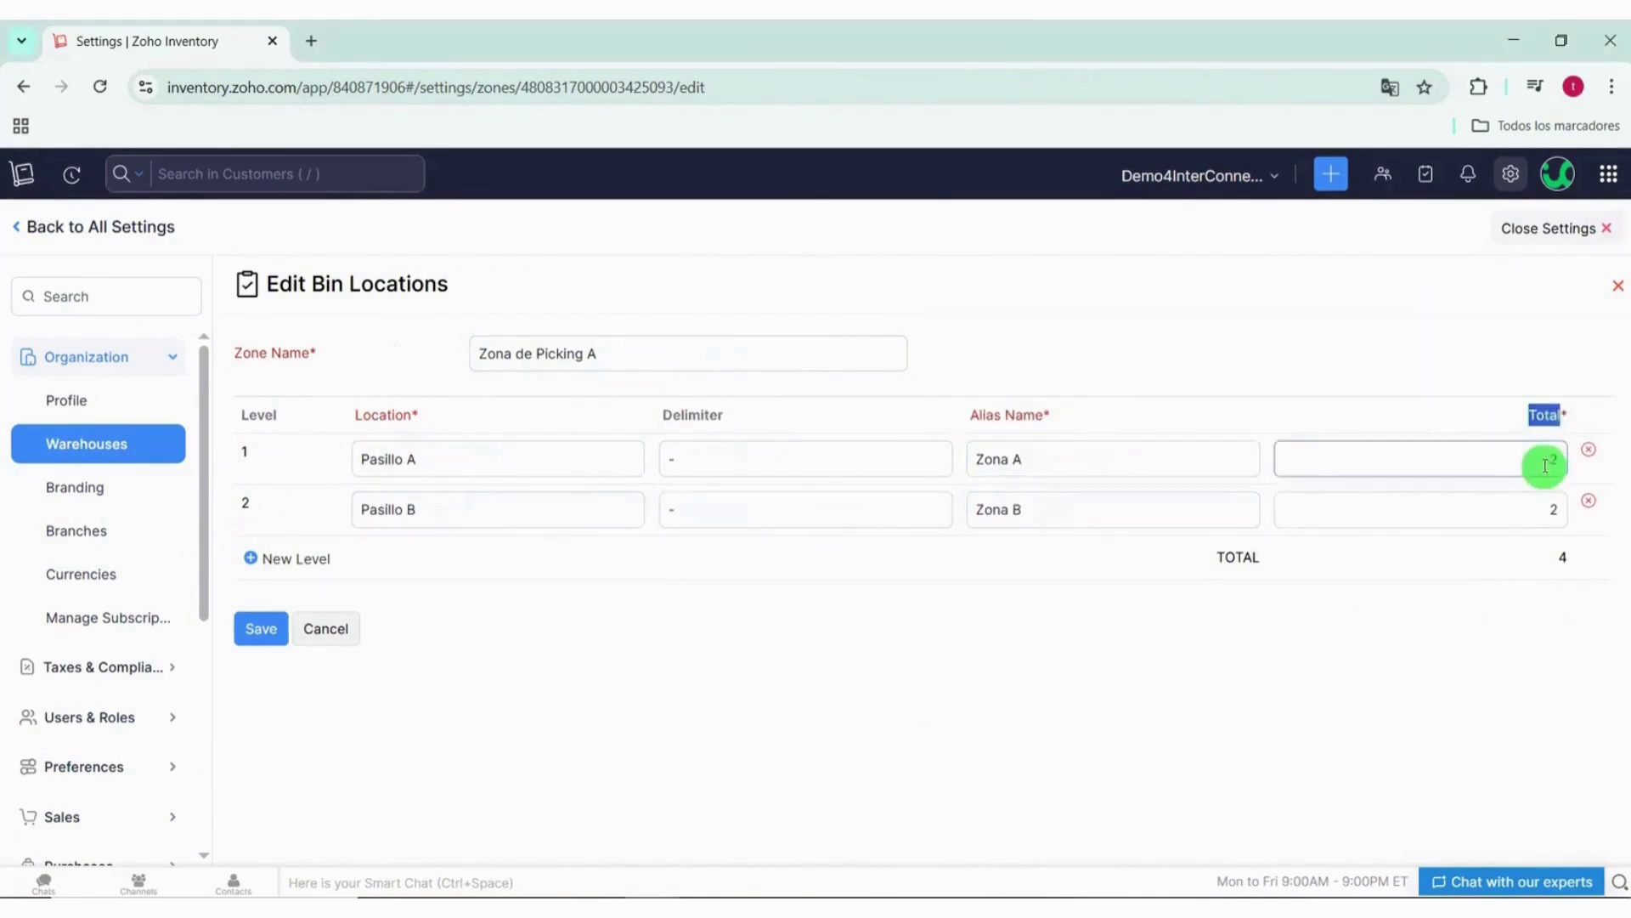
pyautogui.click(1544, 507)
pyautogui.moveTo(1211, 557); pyautogui.dragTo(1591, 561)
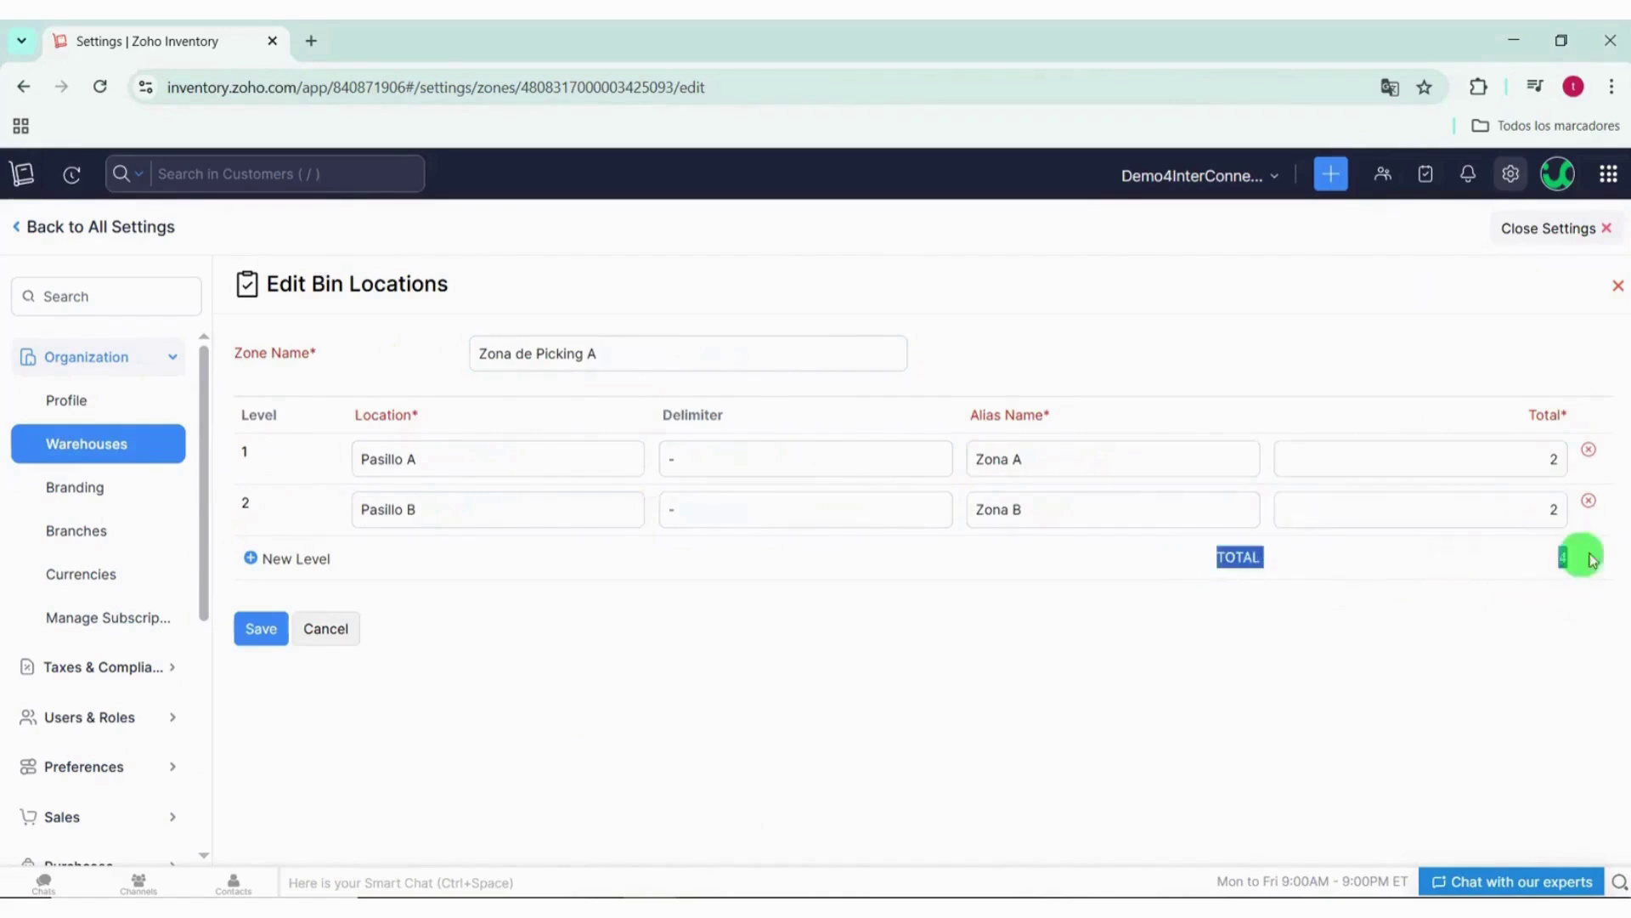
pyautogui.click(1591, 561)
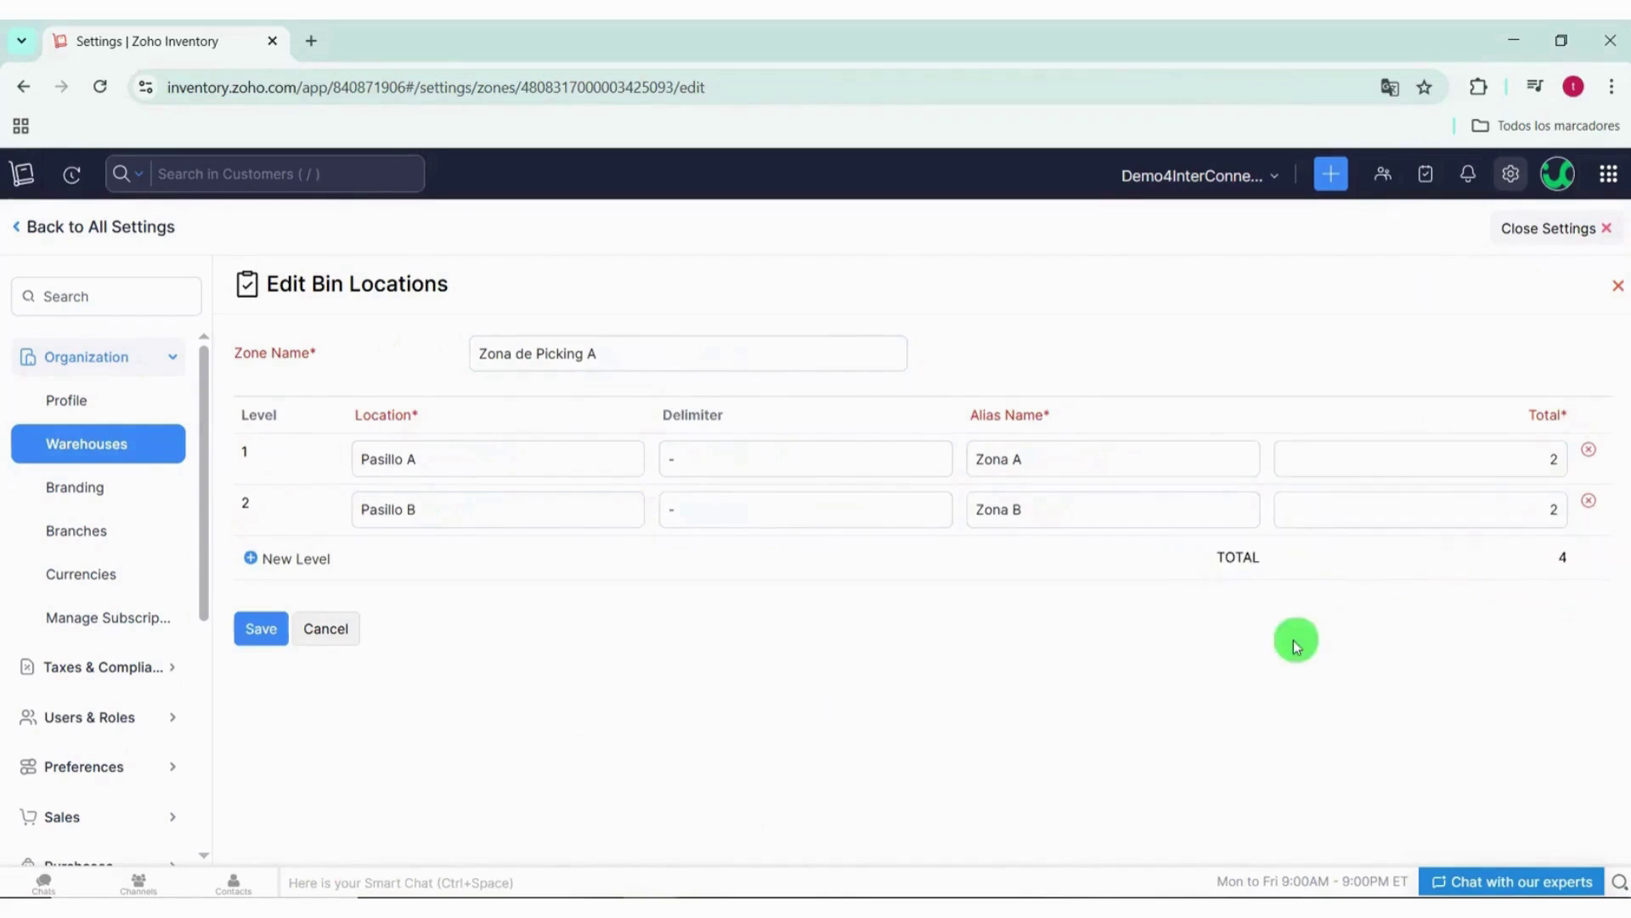
# Step: Save the Zona de Picking A bins, leave settings, and open Tesla 150000 from Active Items
pyautogui.click(268, 634)
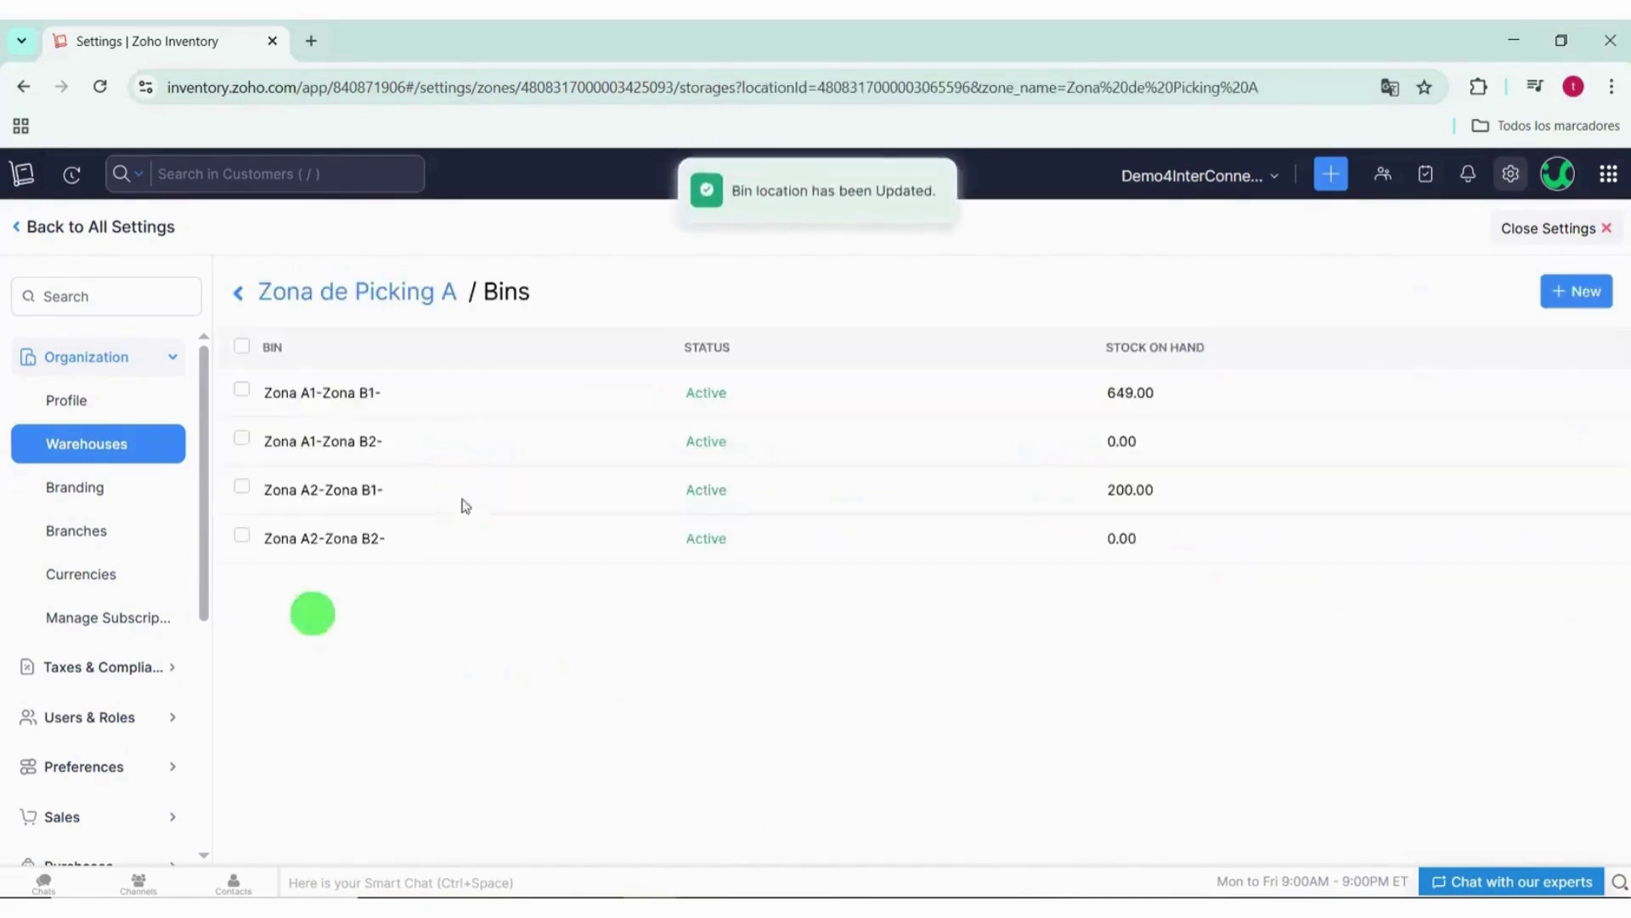
pyautogui.click(1598, 227)
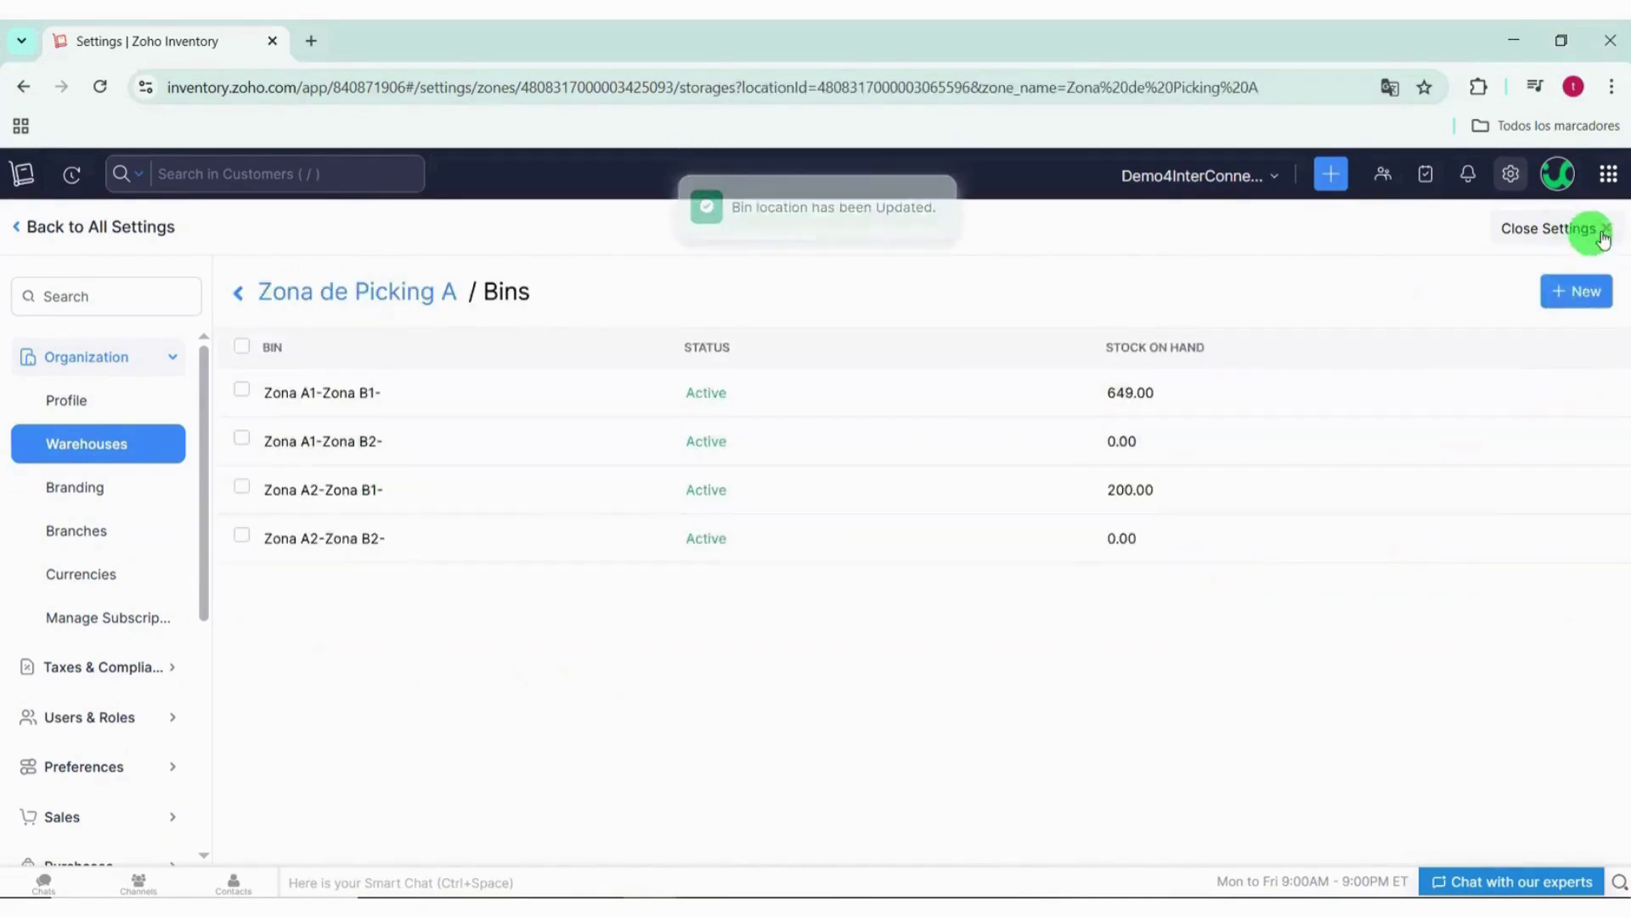
pyautogui.click(110, 276)
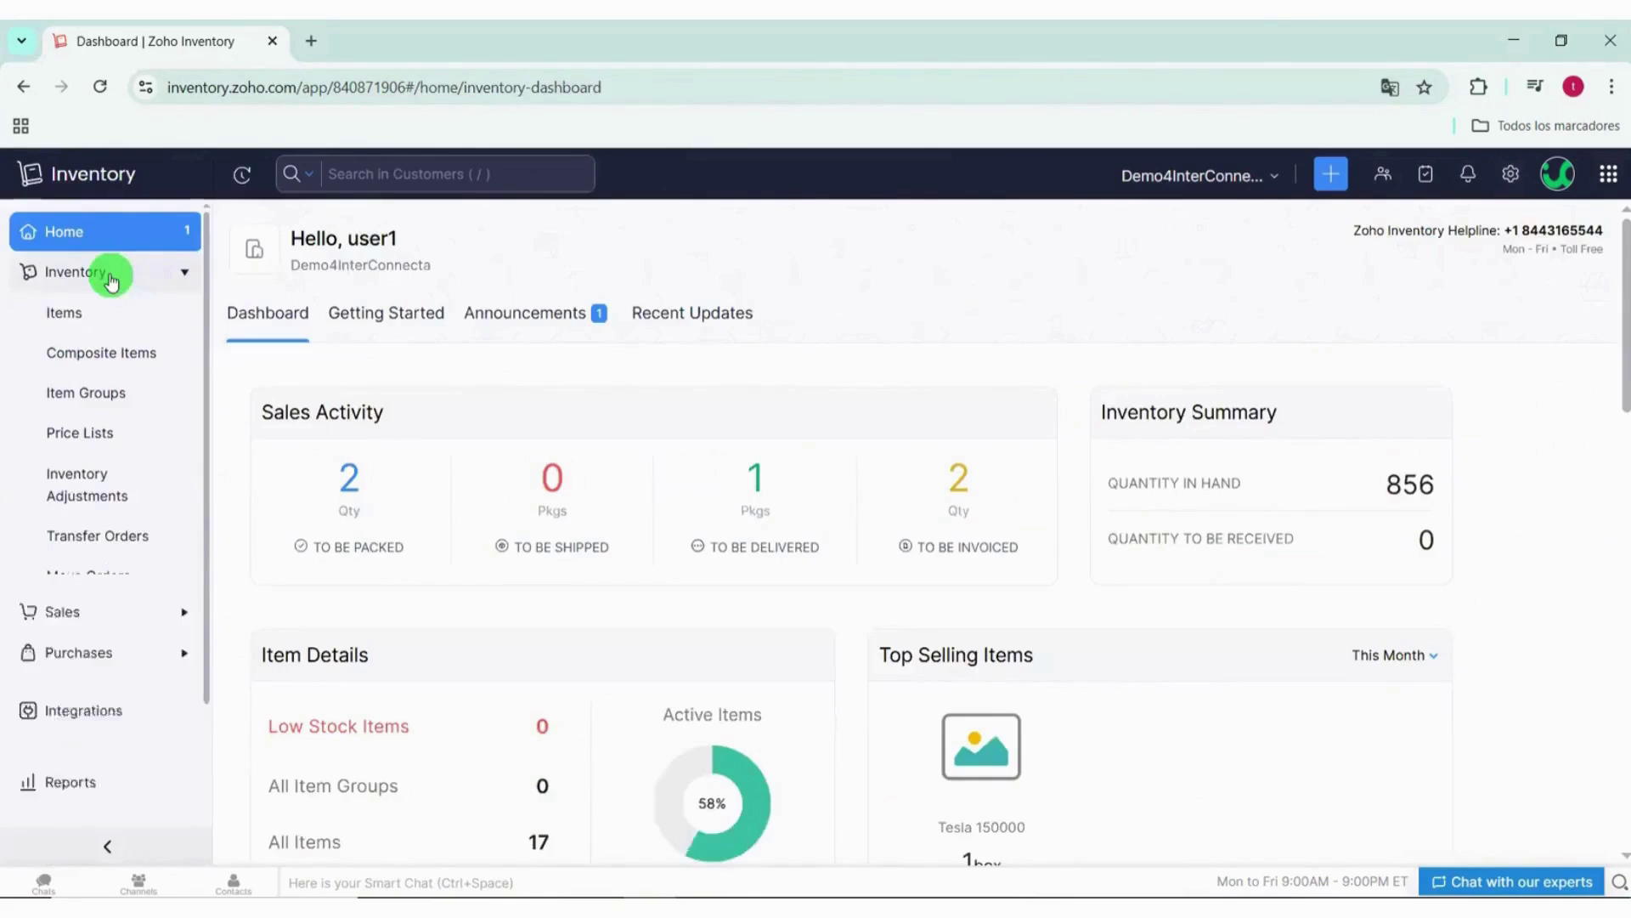
pyautogui.click(82, 315)
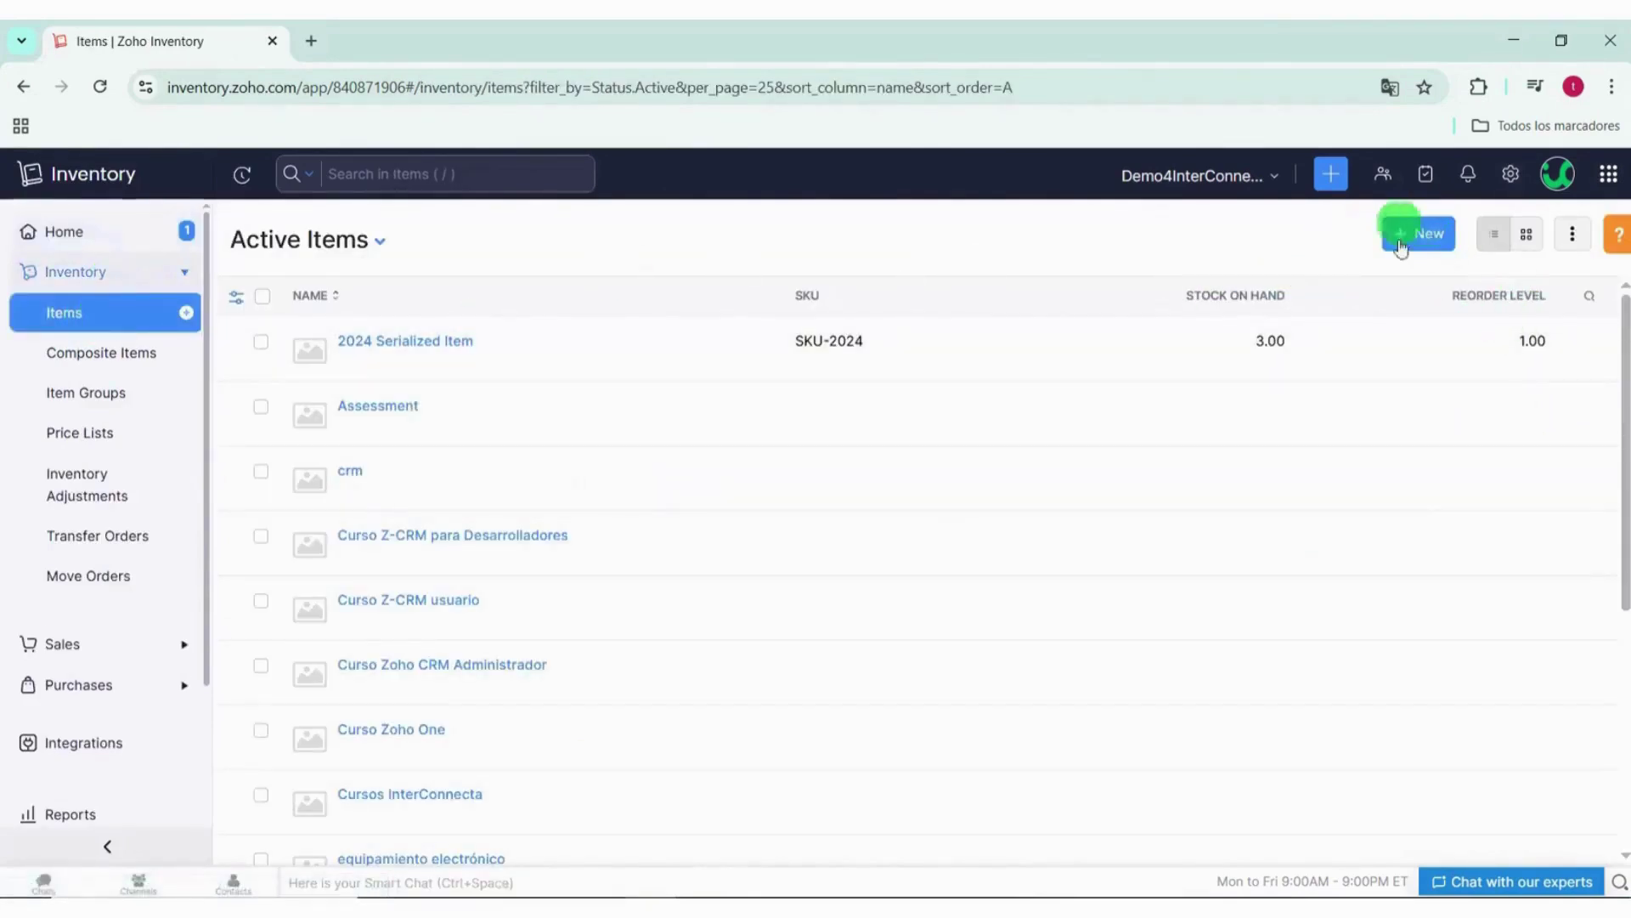
pyautogui.scroll(-5, 934, 544)
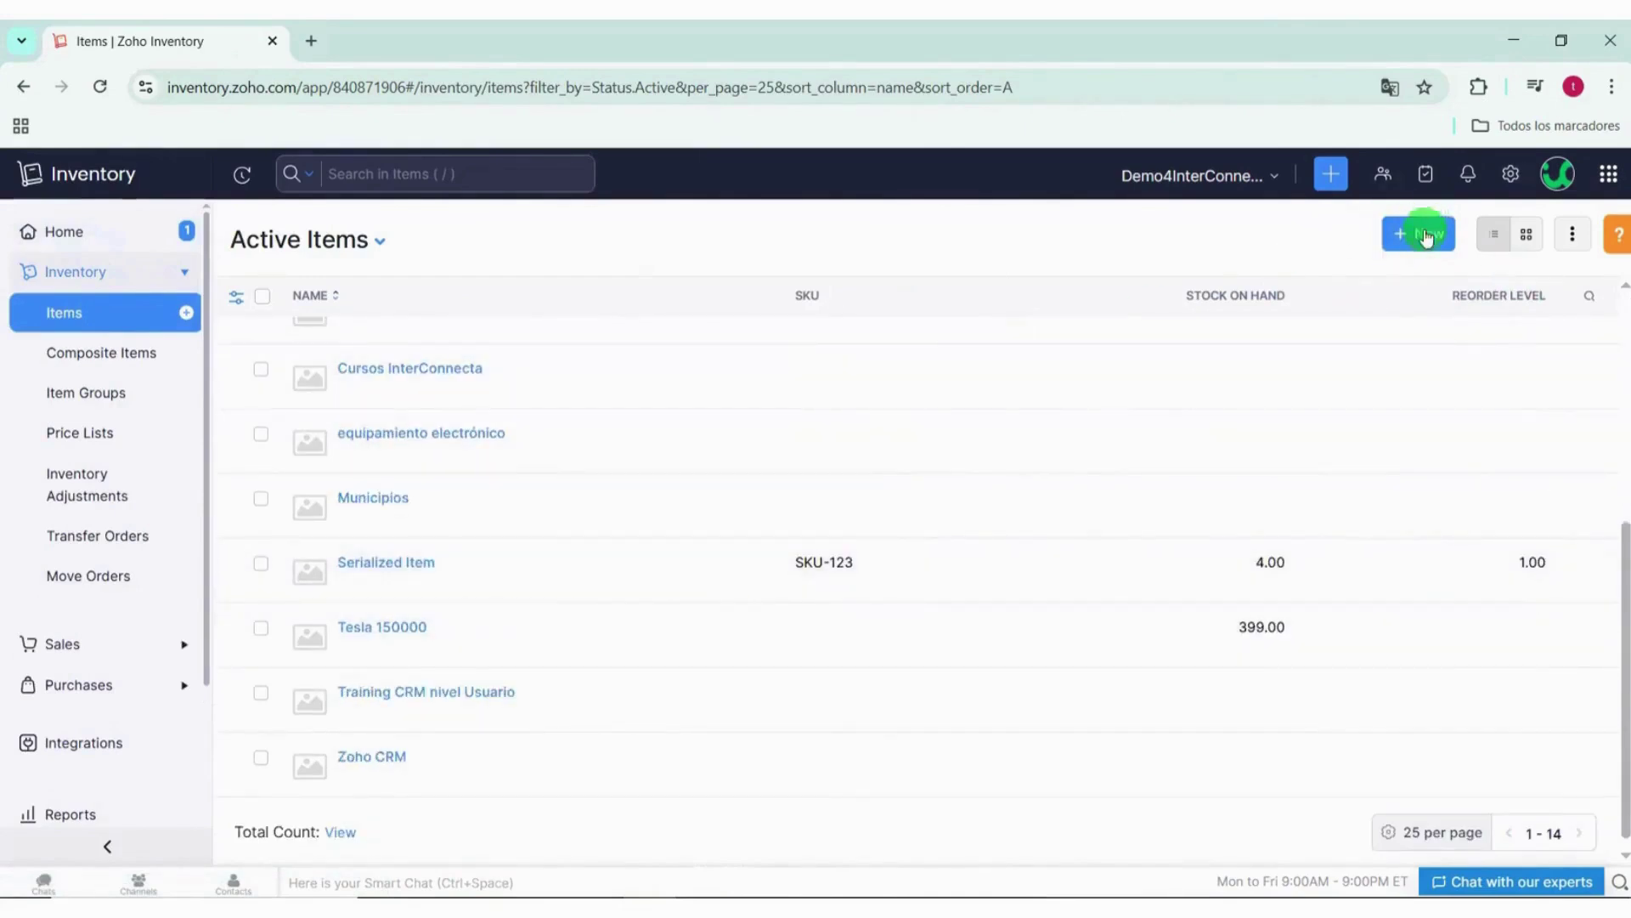
pyautogui.click(355, 628)
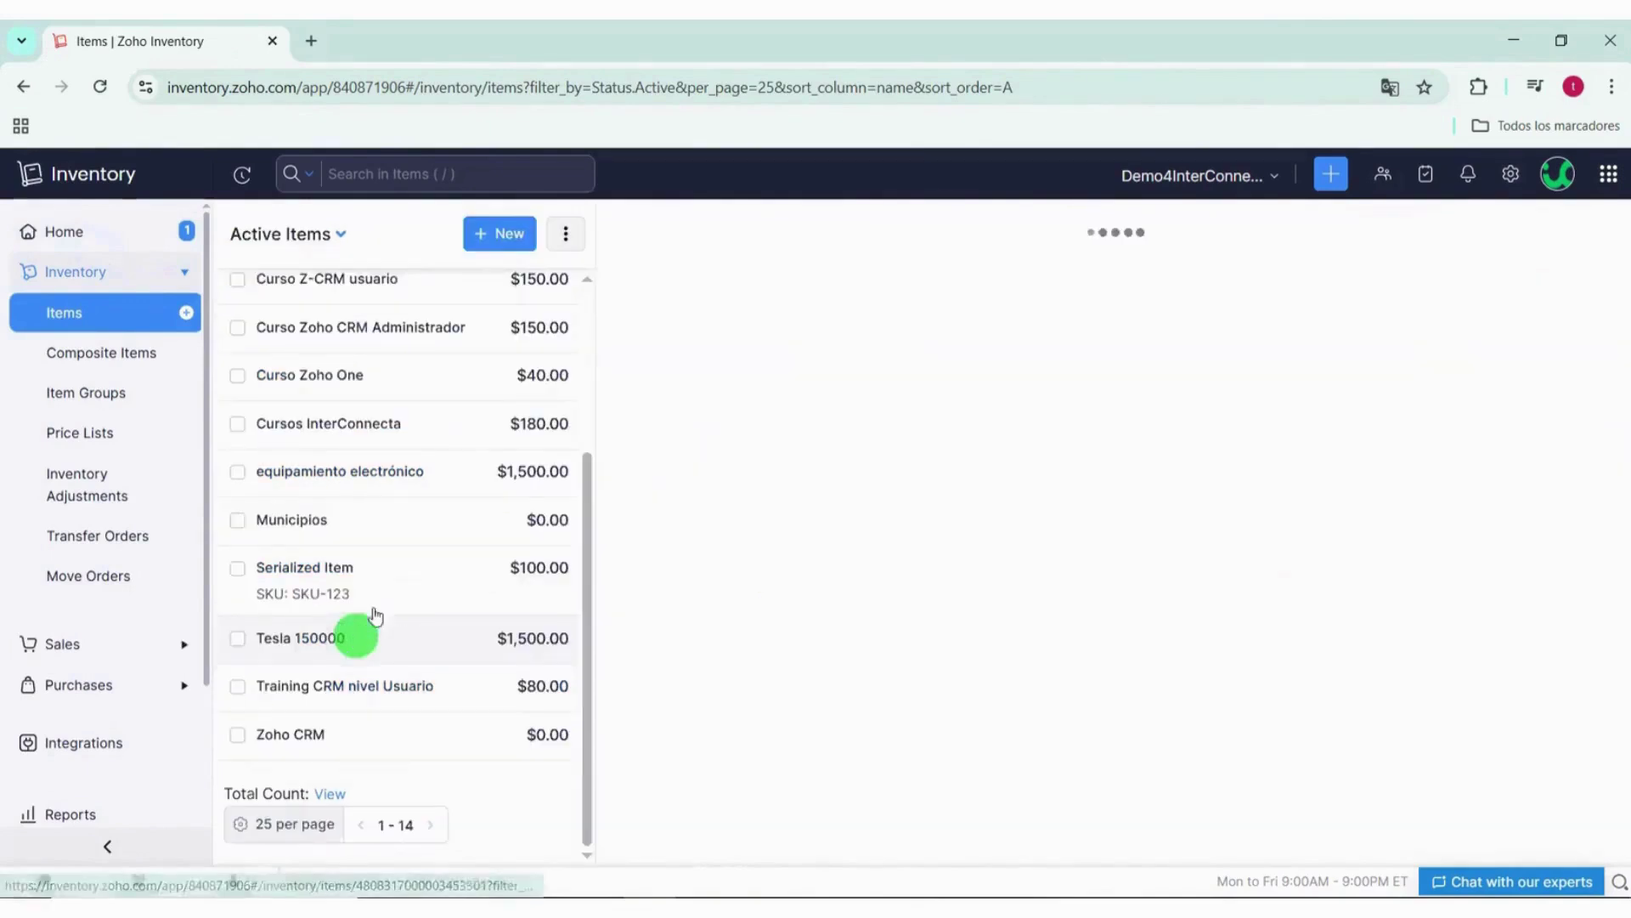
# Step: Edit Tesla 150000 and enable bin location tracking for the item
pyautogui.click(1367, 235)
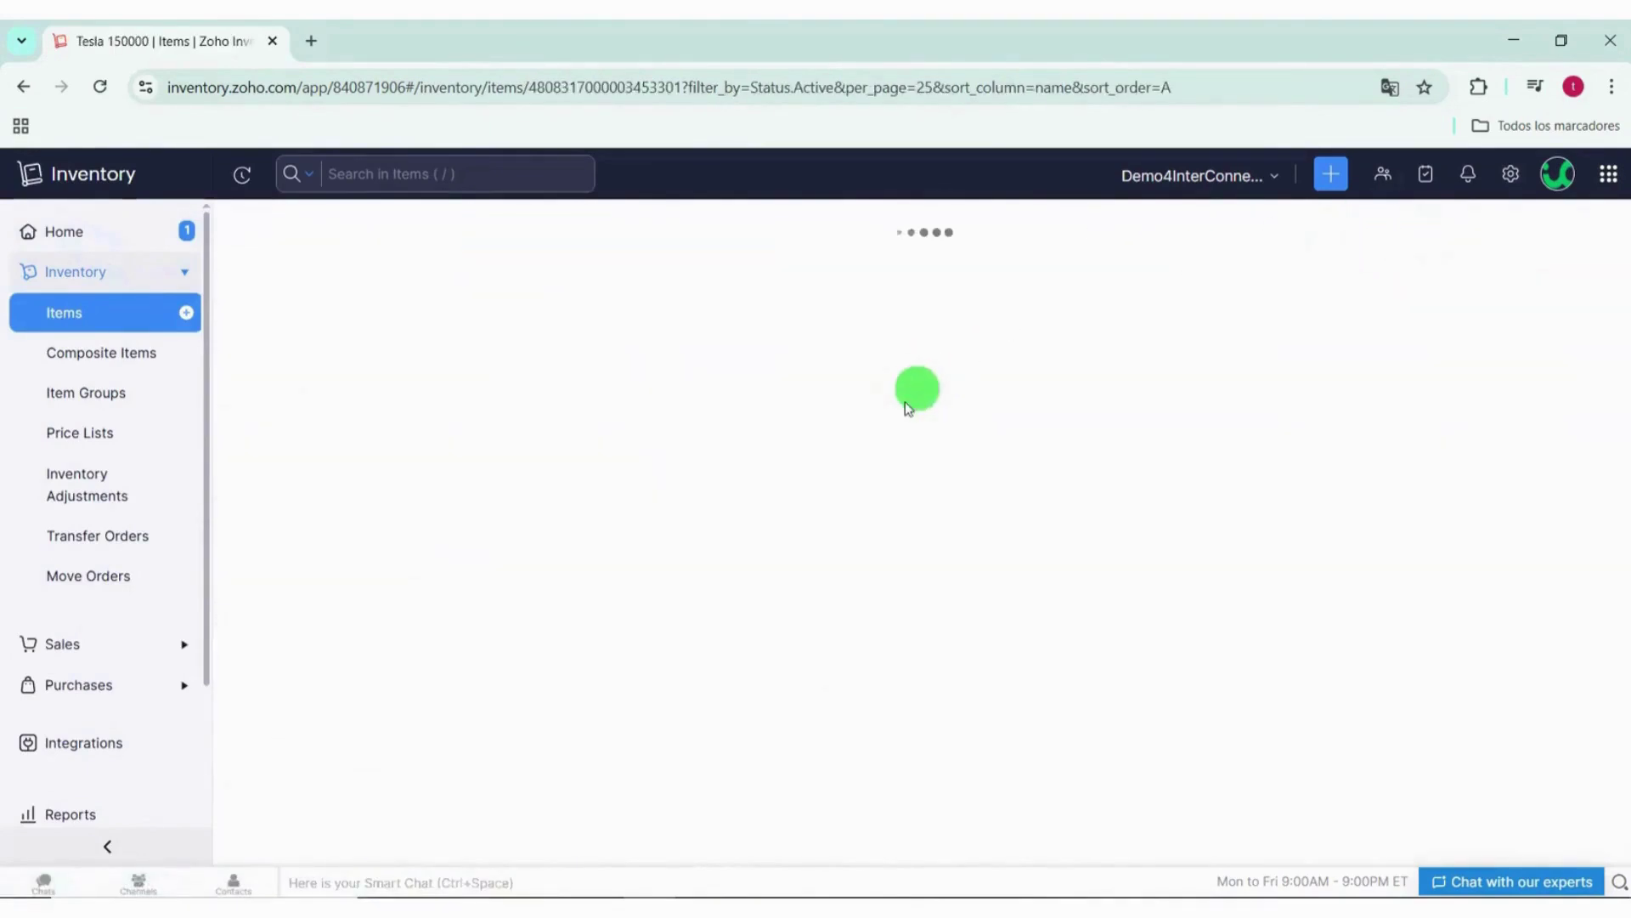
pyautogui.scroll(-1, 456, 538)
pyautogui.scroll(-8, 456, 538)
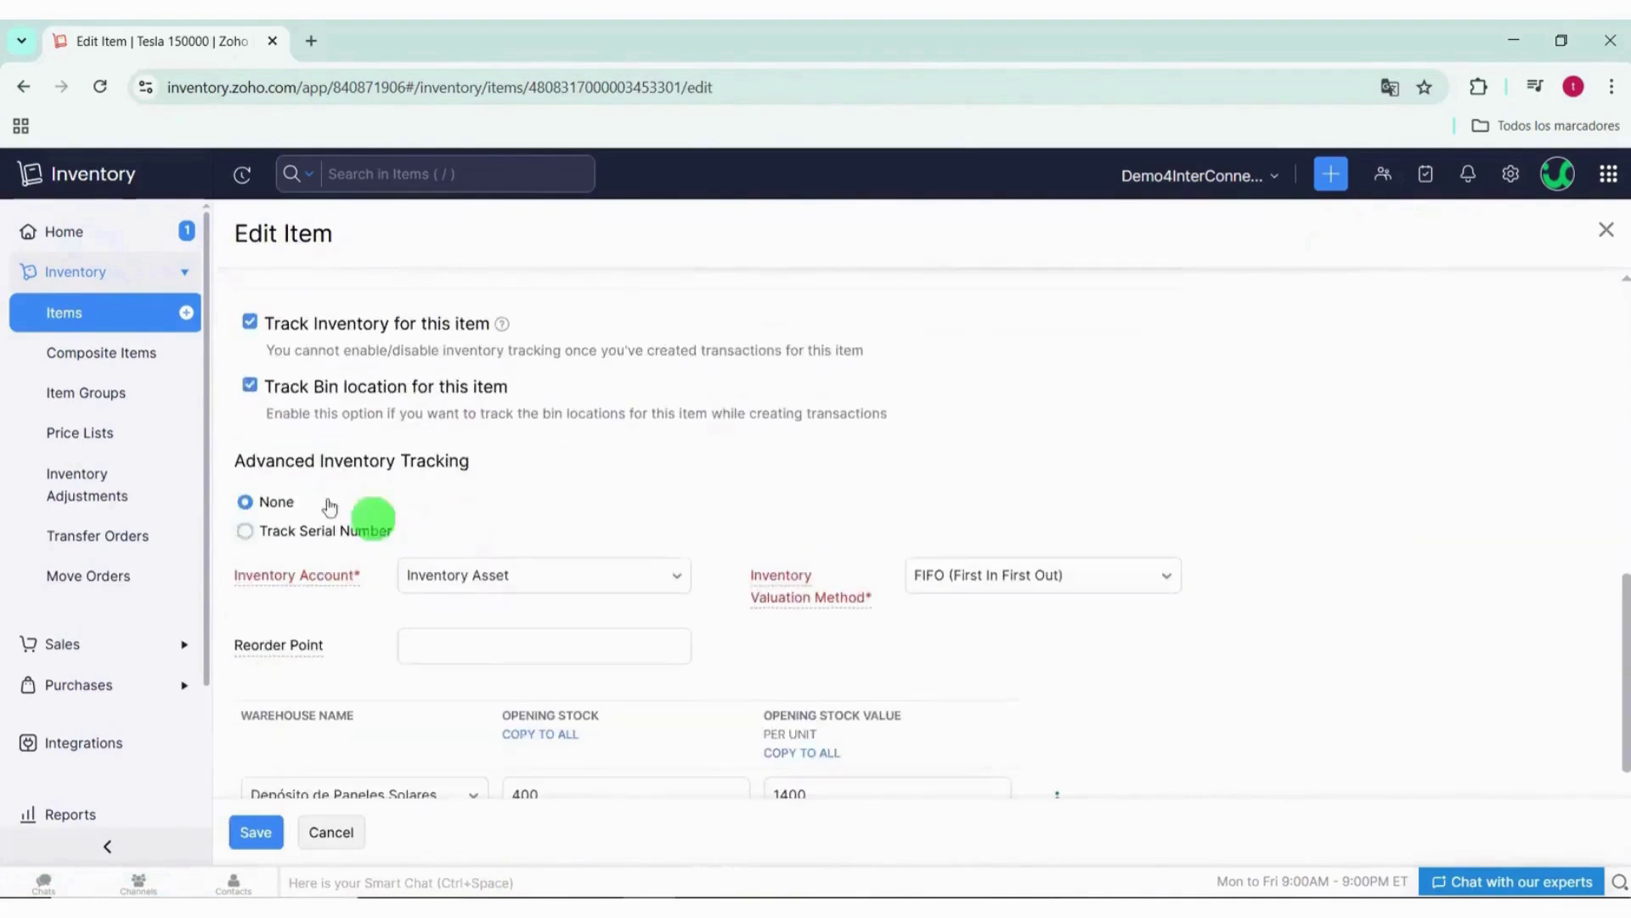
pyautogui.moveTo(262, 331)
pyautogui.mouseDown()
pyautogui.moveTo(520, 324)
pyautogui.moveTo(389, 365)
pyautogui.moveTo(273, 323)
pyautogui.mouseUp()
pyautogui.moveTo(256, 385); pyautogui.dragTo(507, 386)
pyautogui.click(418, 387)
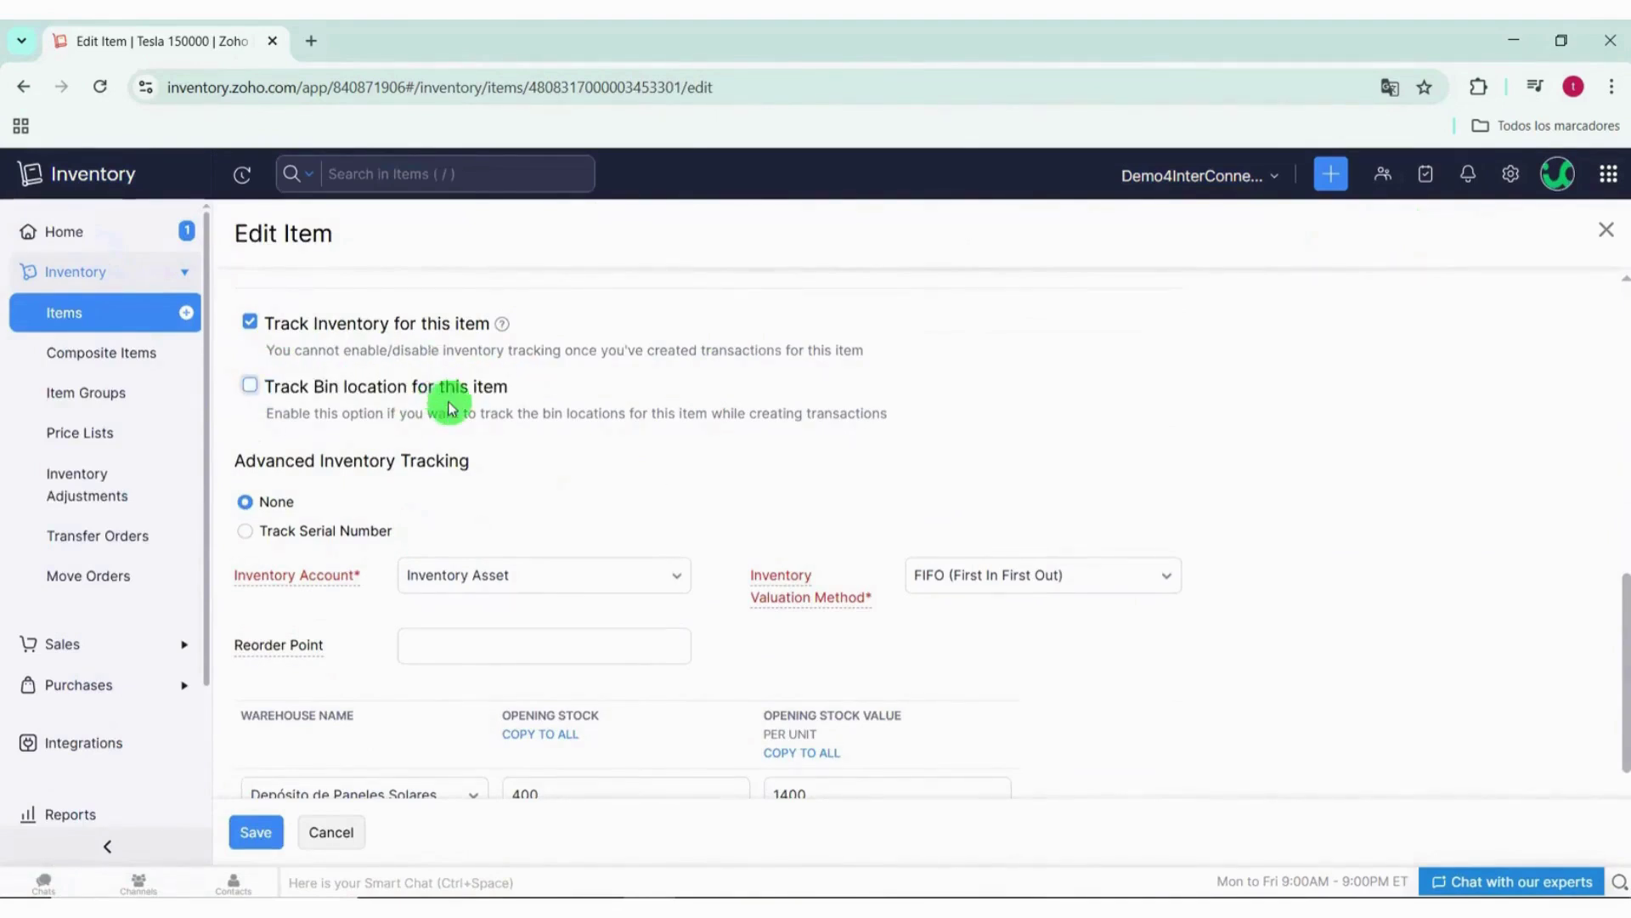
pyautogui.scroll(-3, 448, 404)
pyautogui.scroll(1, 273, 321)
pyautogui.click(249, 283)
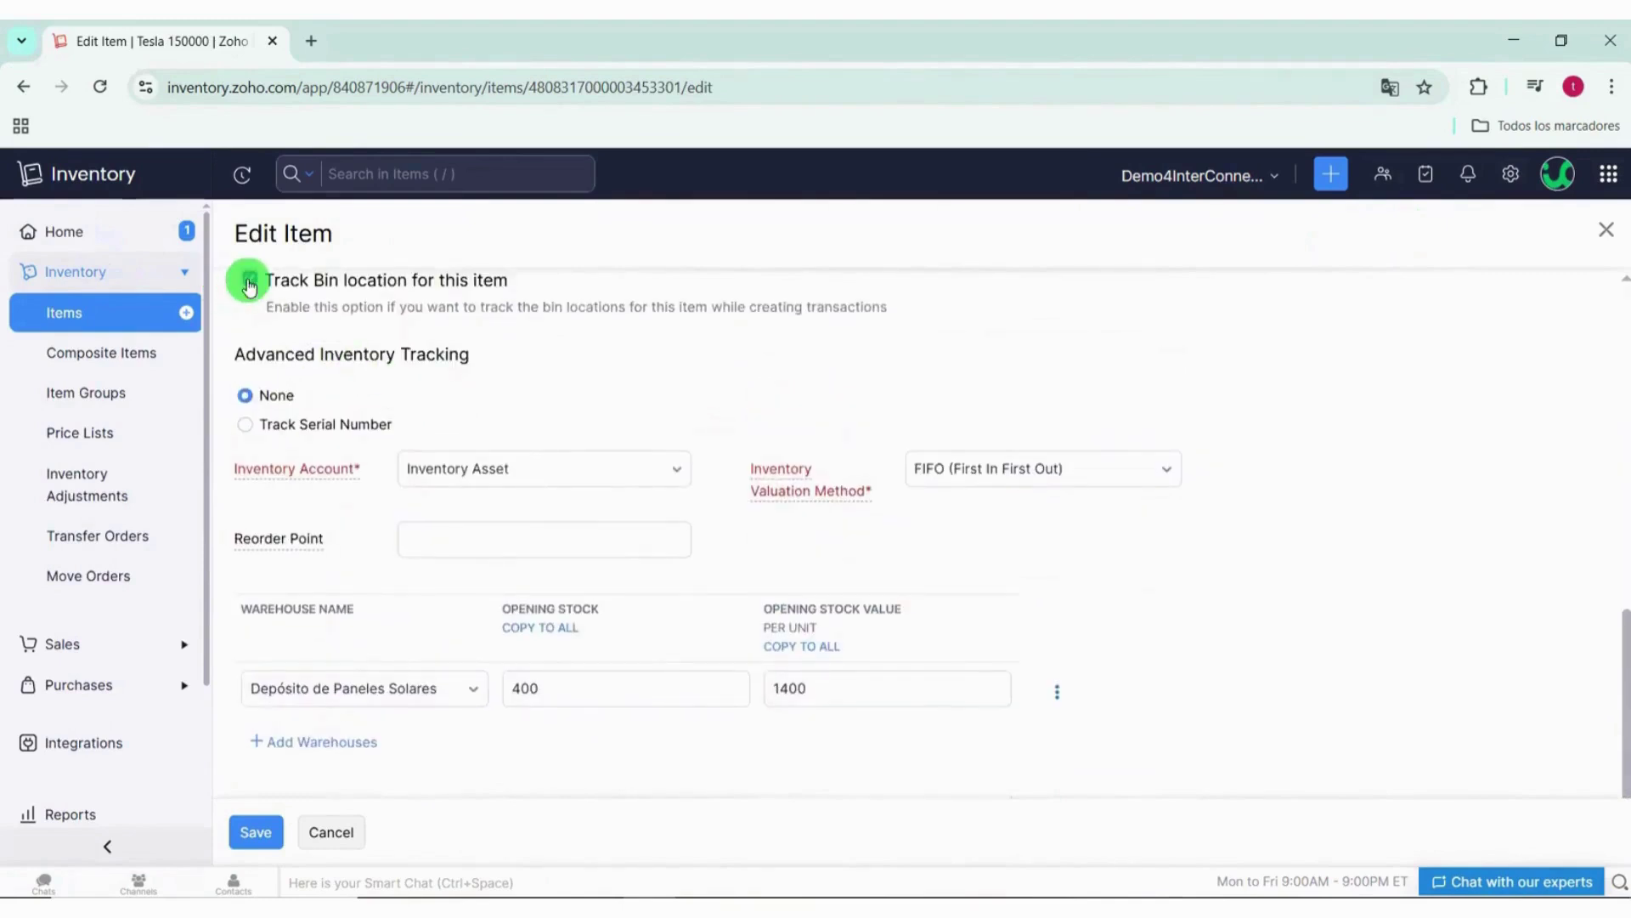
# Step: Keep Inventory Asset as account and 400 opening stock at Depósito de Paneles Solares
pyautogui.click(533, 473)
pyautogui.click(624, 413)
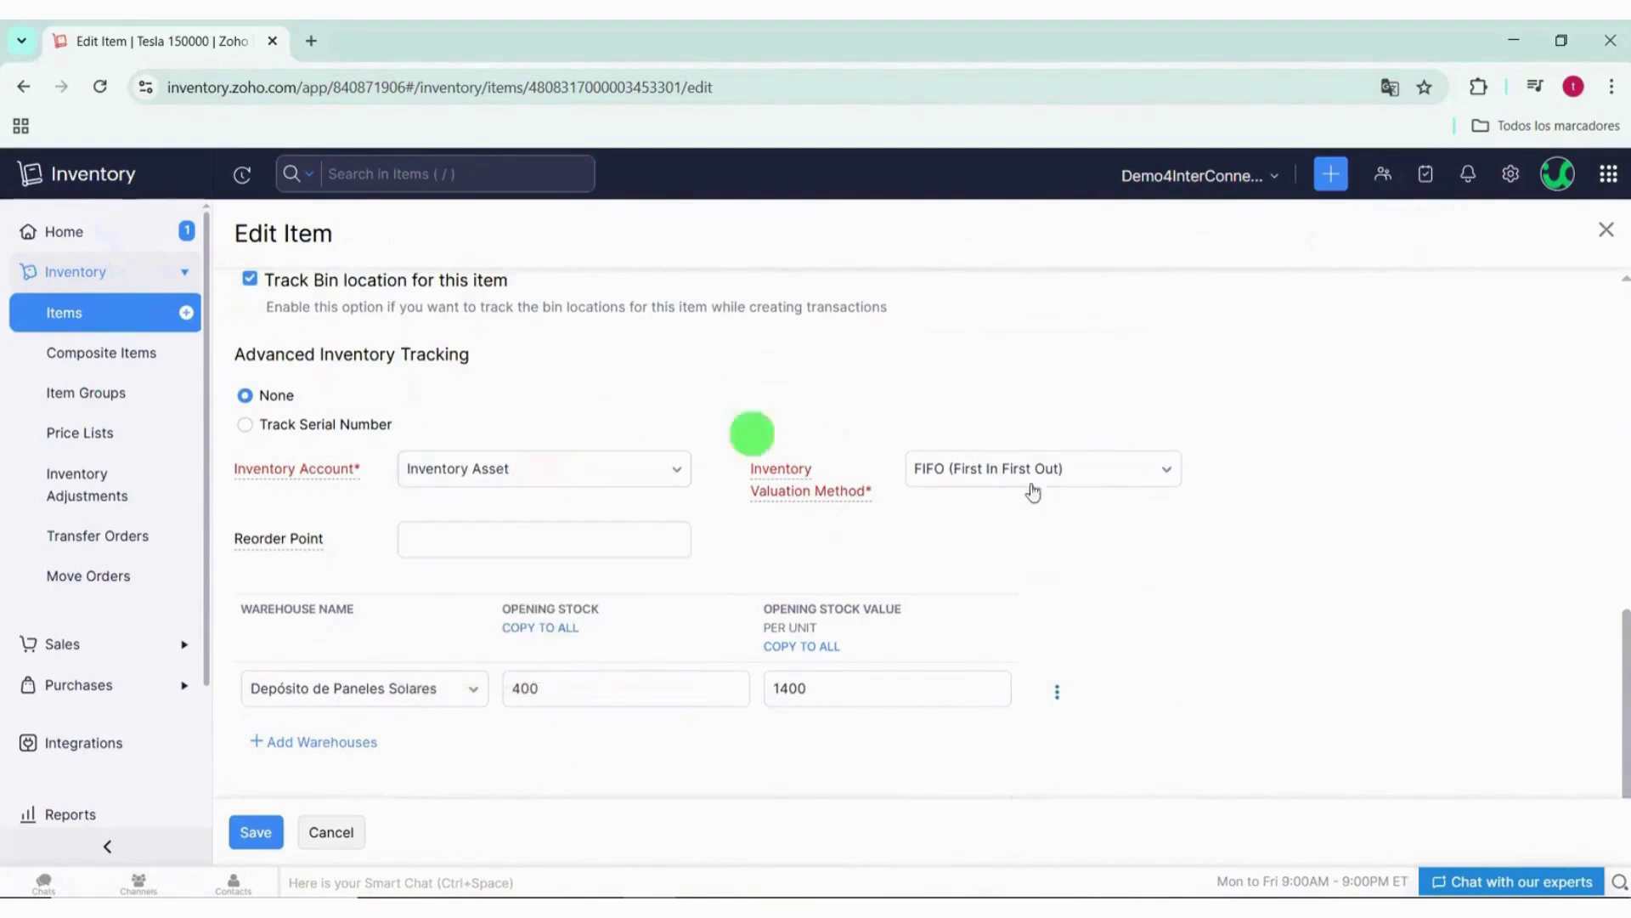
pyautogui.click(374, 687)
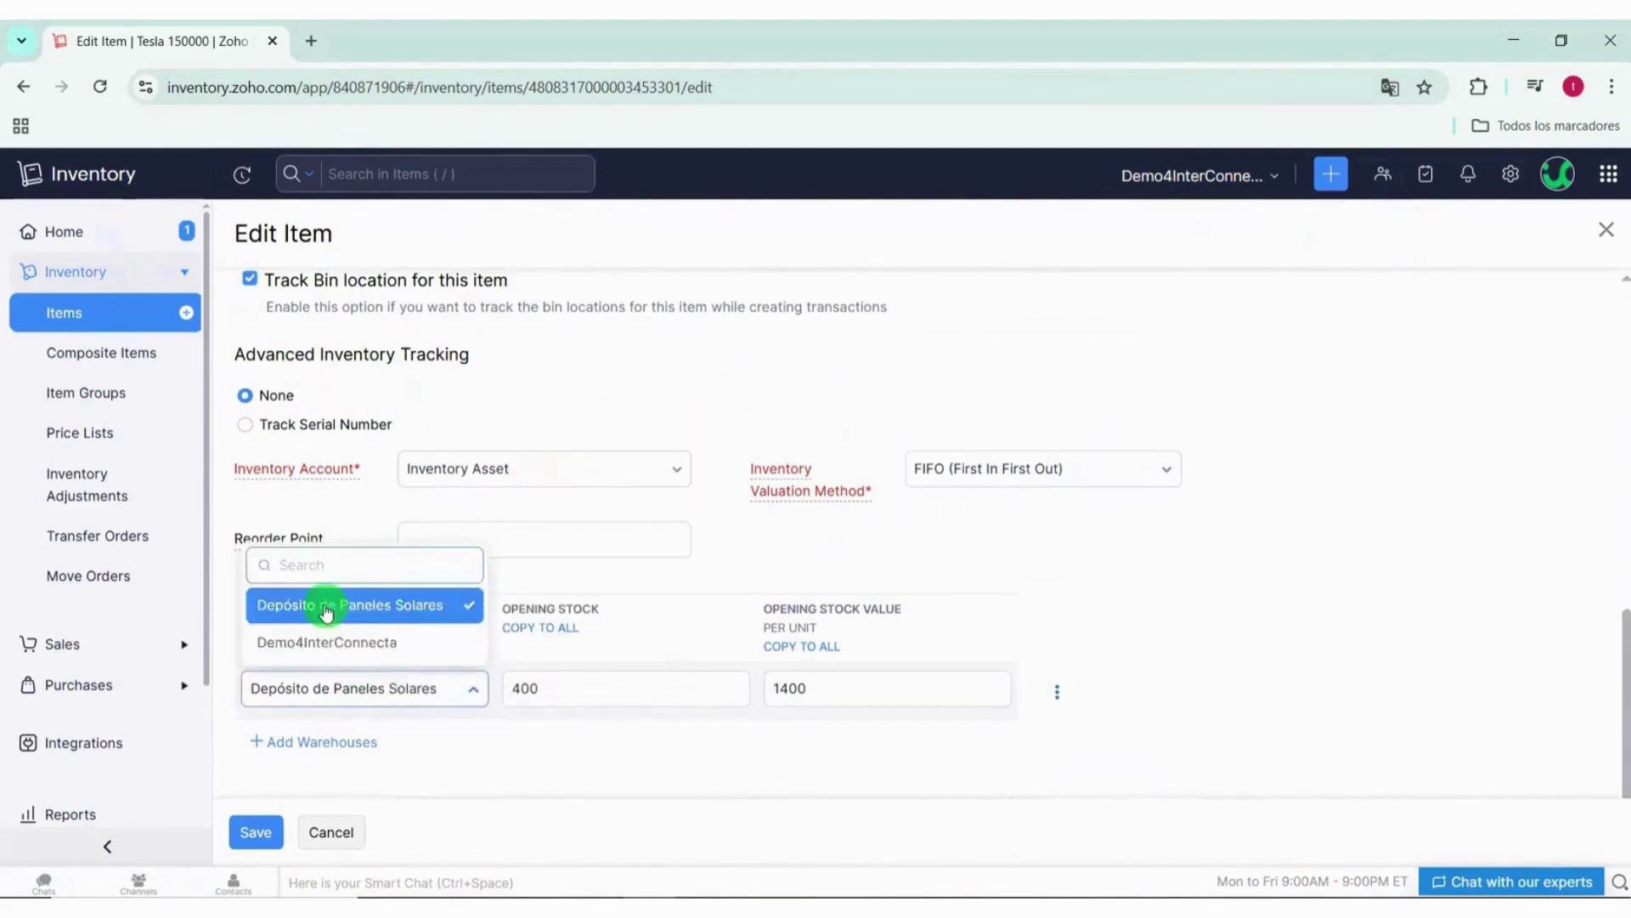
pyautogui.click(327, 609)
pyautogui.click(601, 686)
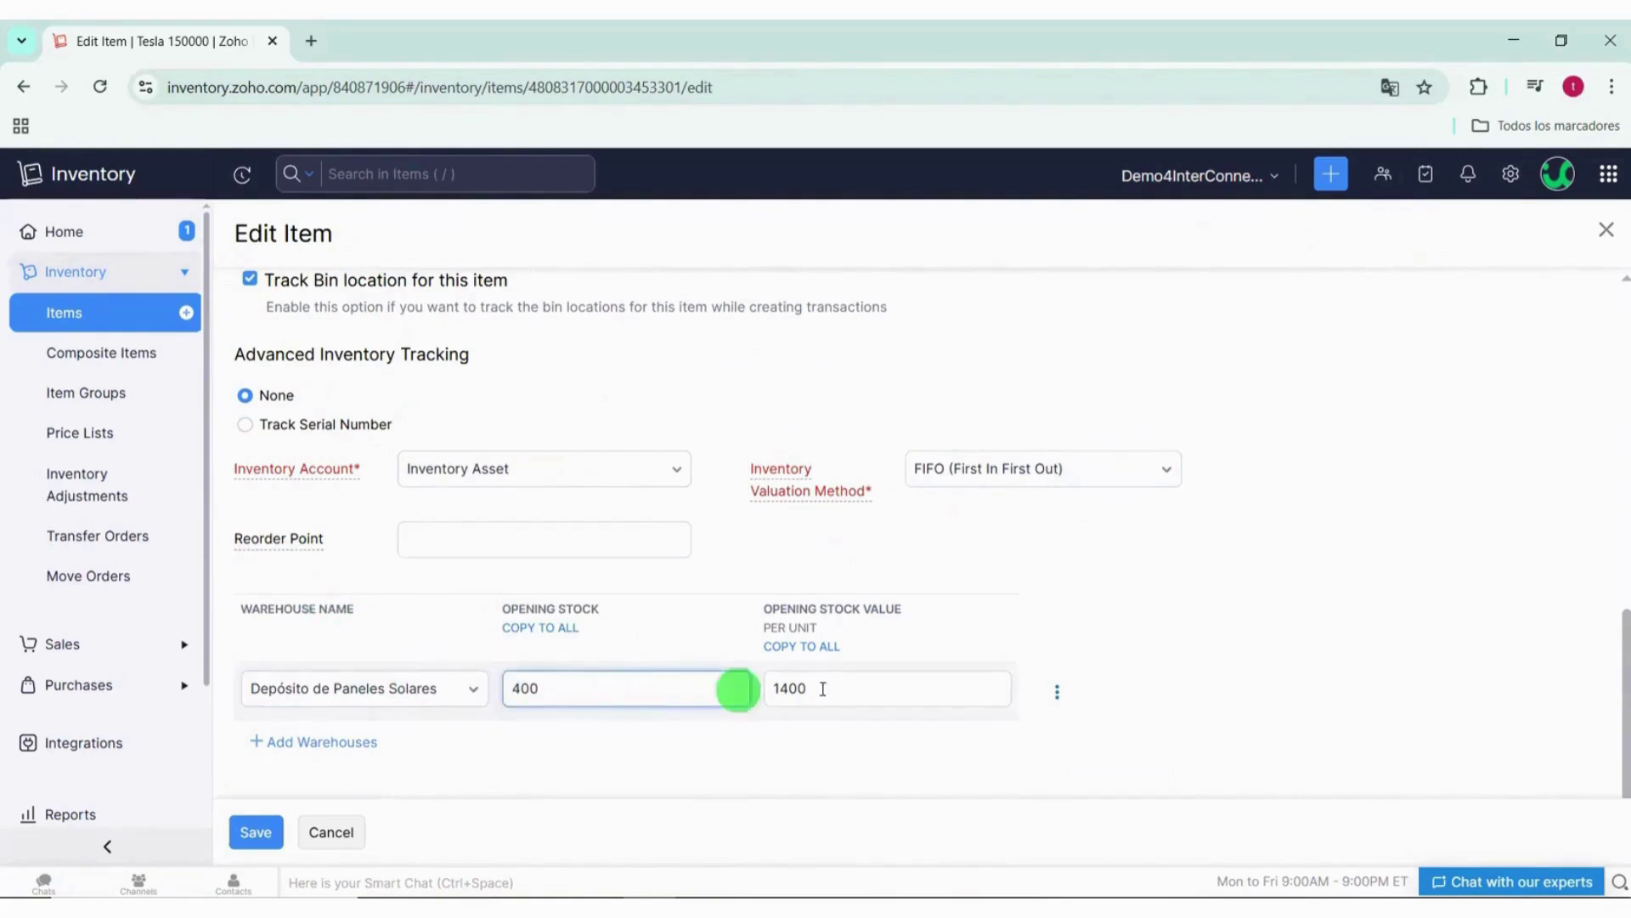
# Step: Look over the available bins for the opening stock without assigning any, then save the item
pyautogui.click(1057, 690)
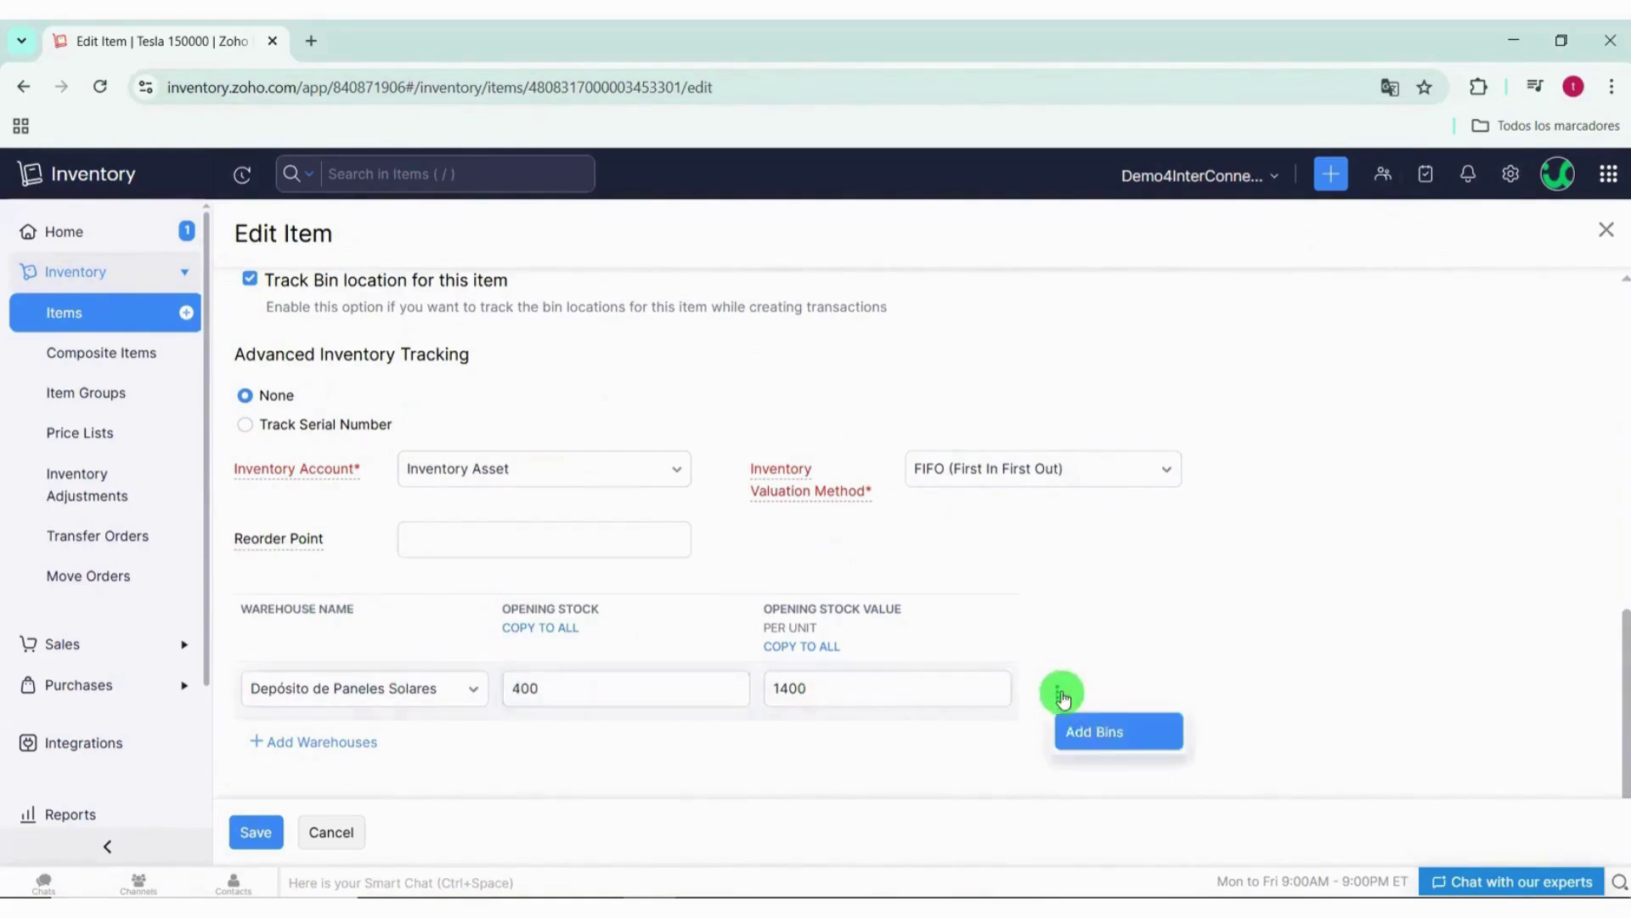
pyautogui.click(1105, 736)
pyautogui.click(473, 414)
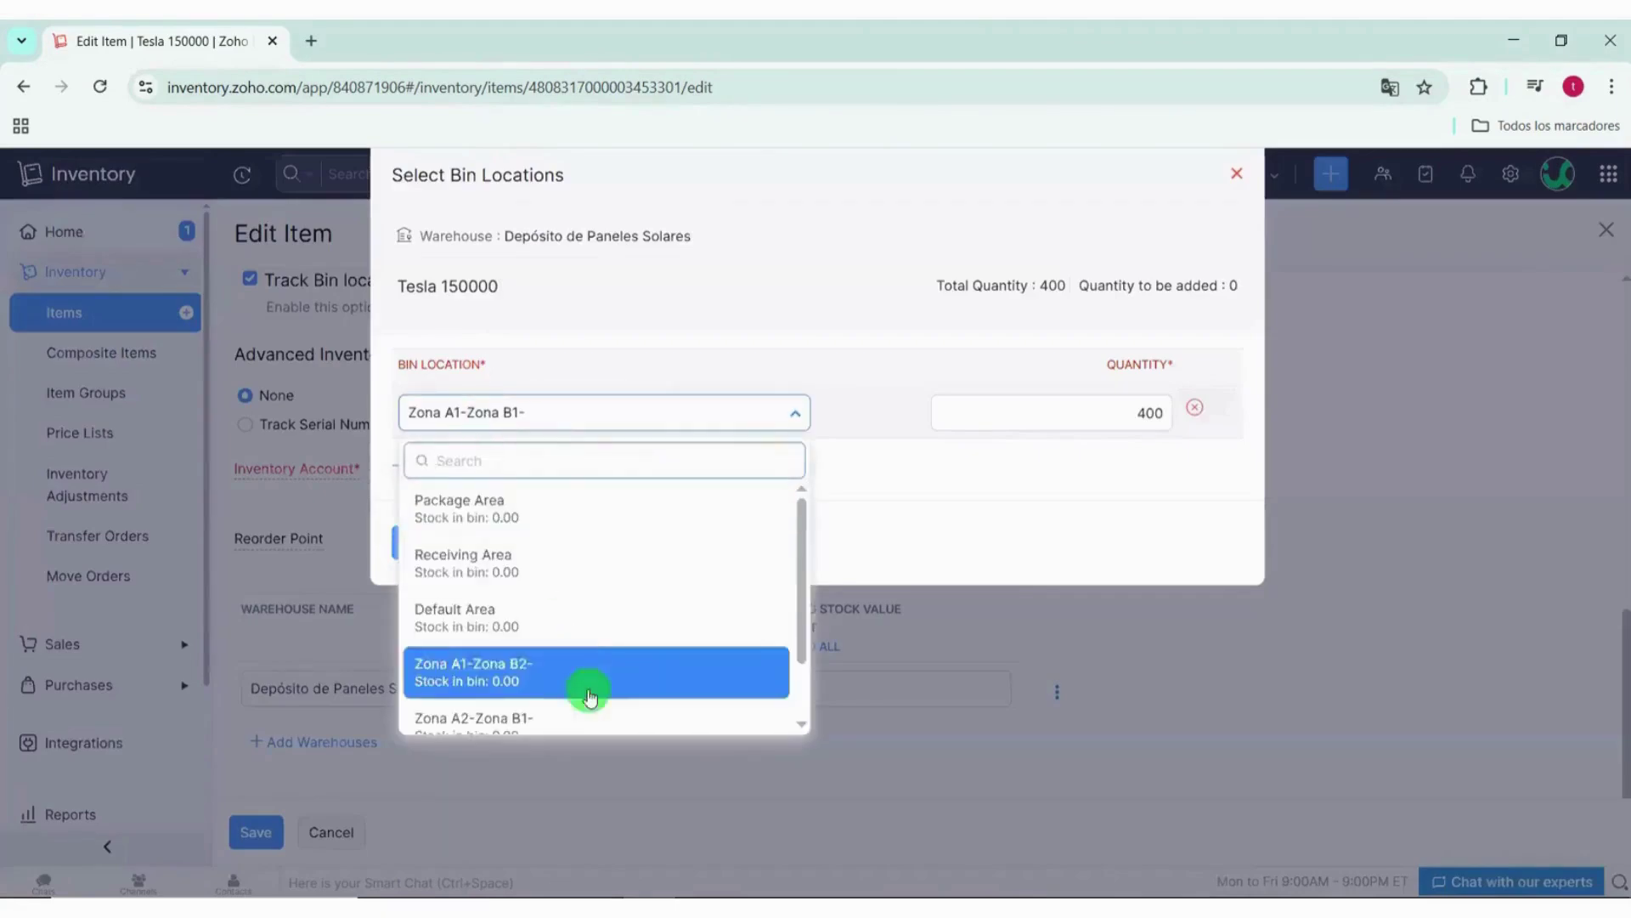
pyautogui.scroll(-1, 597, 646)
pyautogui.scroll(1, 607, 578)
pyautogui.click(1033, 503)
pyautogui.click(506, 546)
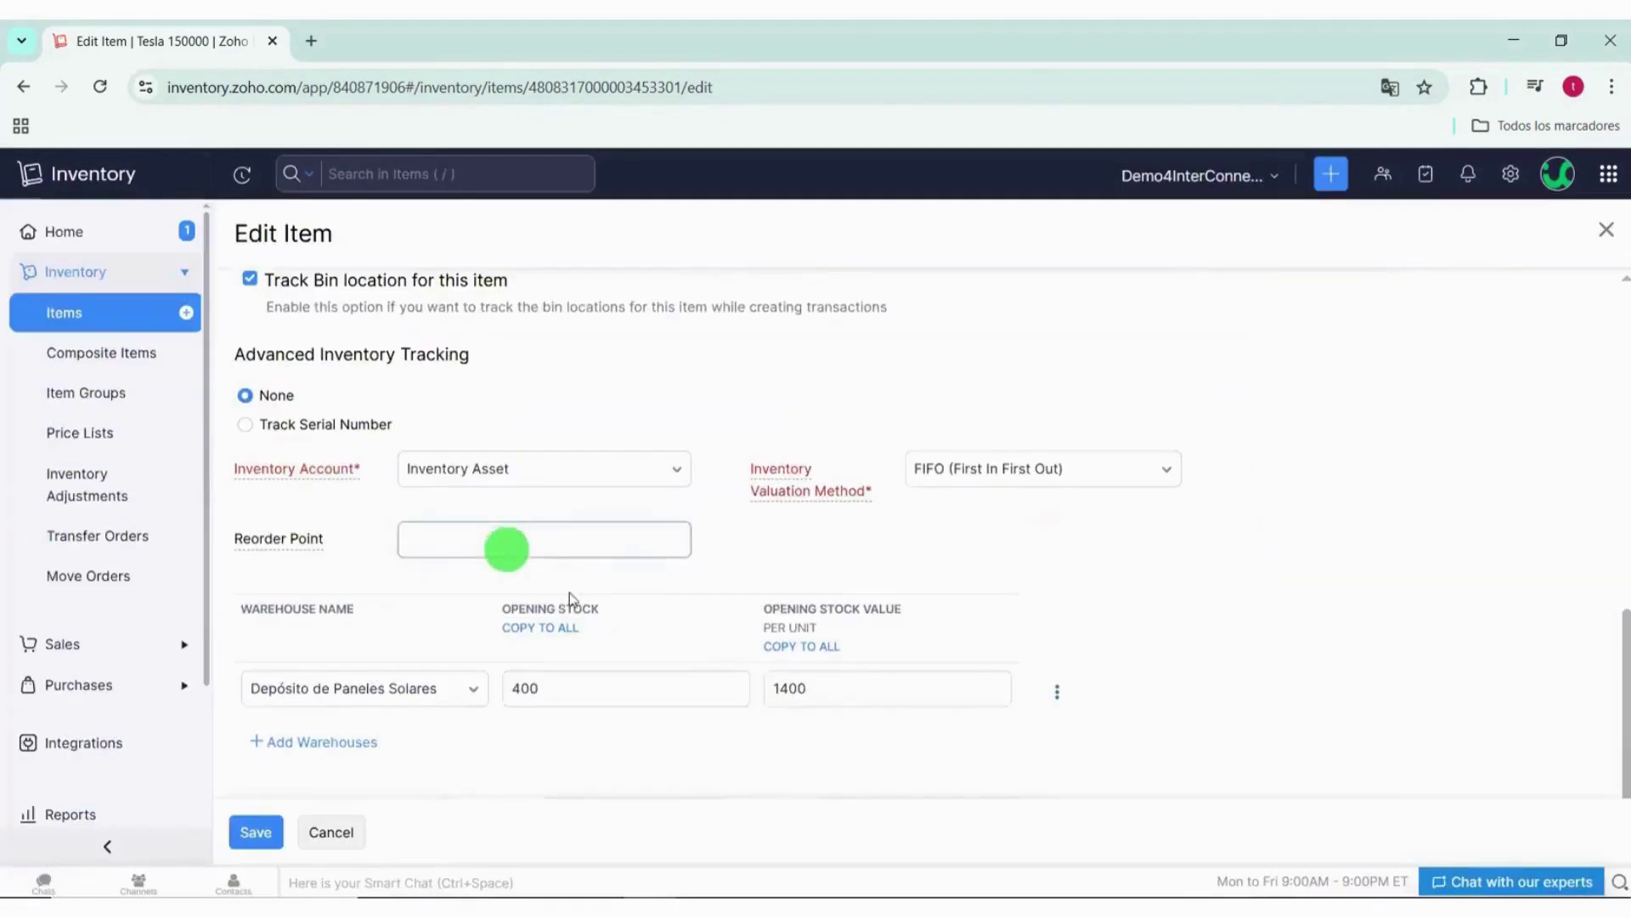
pyautogui.click(259, 830)
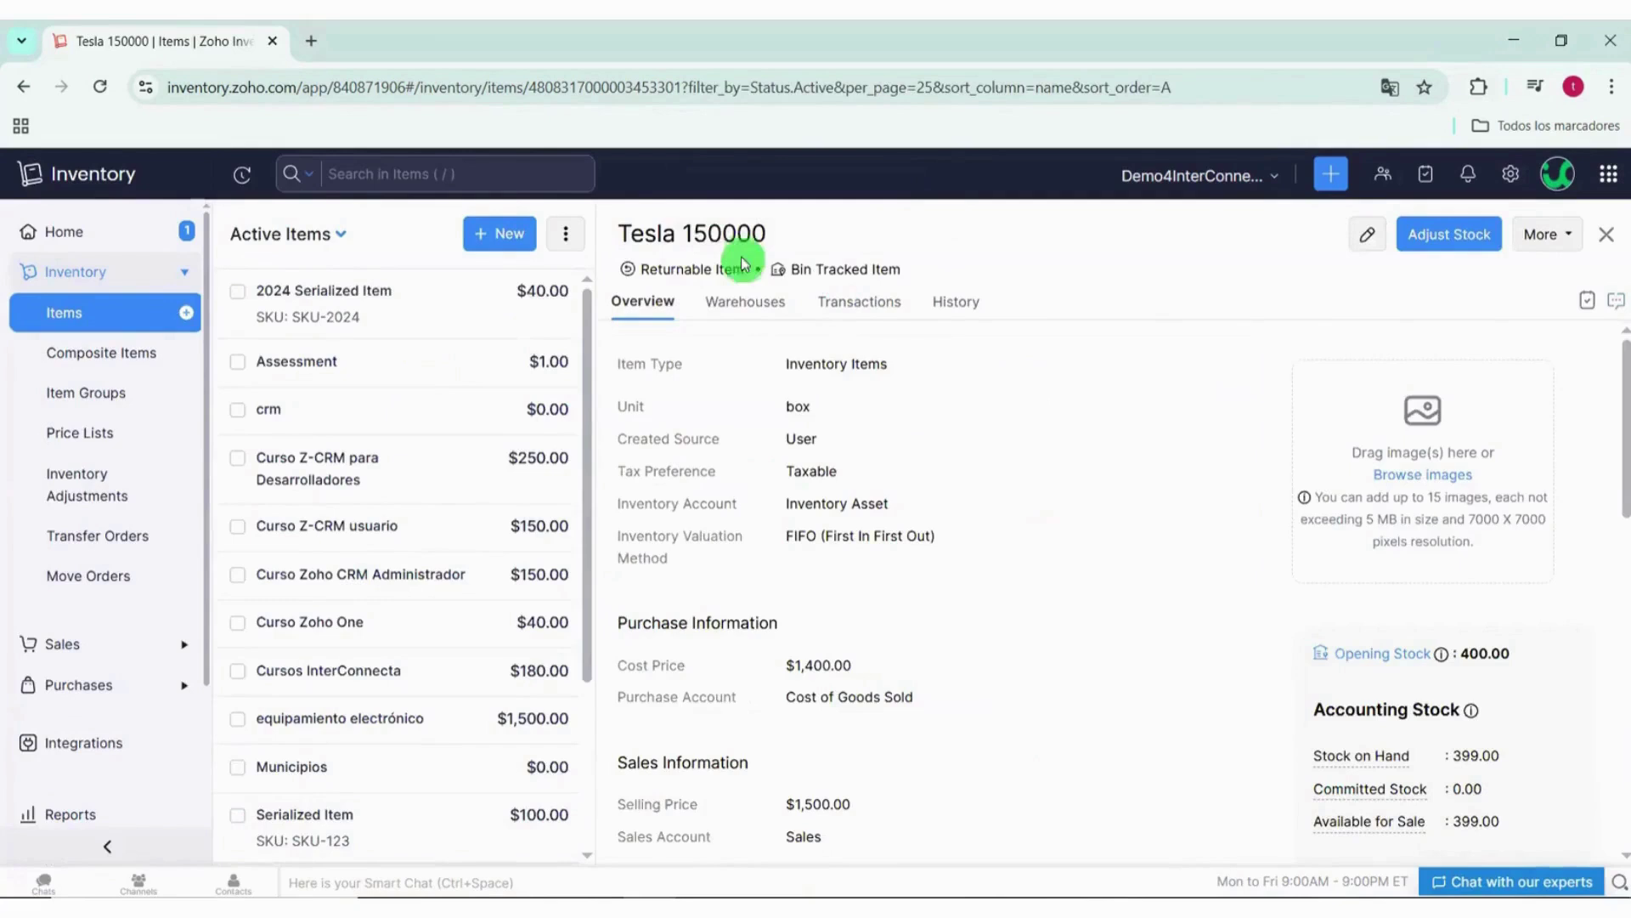
# Step: Check Tesla 150000's warehouse stock and bin mapping, view physical stock, then close the item
pyautogui.click(783, 301)
pyautogui.moveTo(790, 270); pyautogui.dragTo(920, 276)
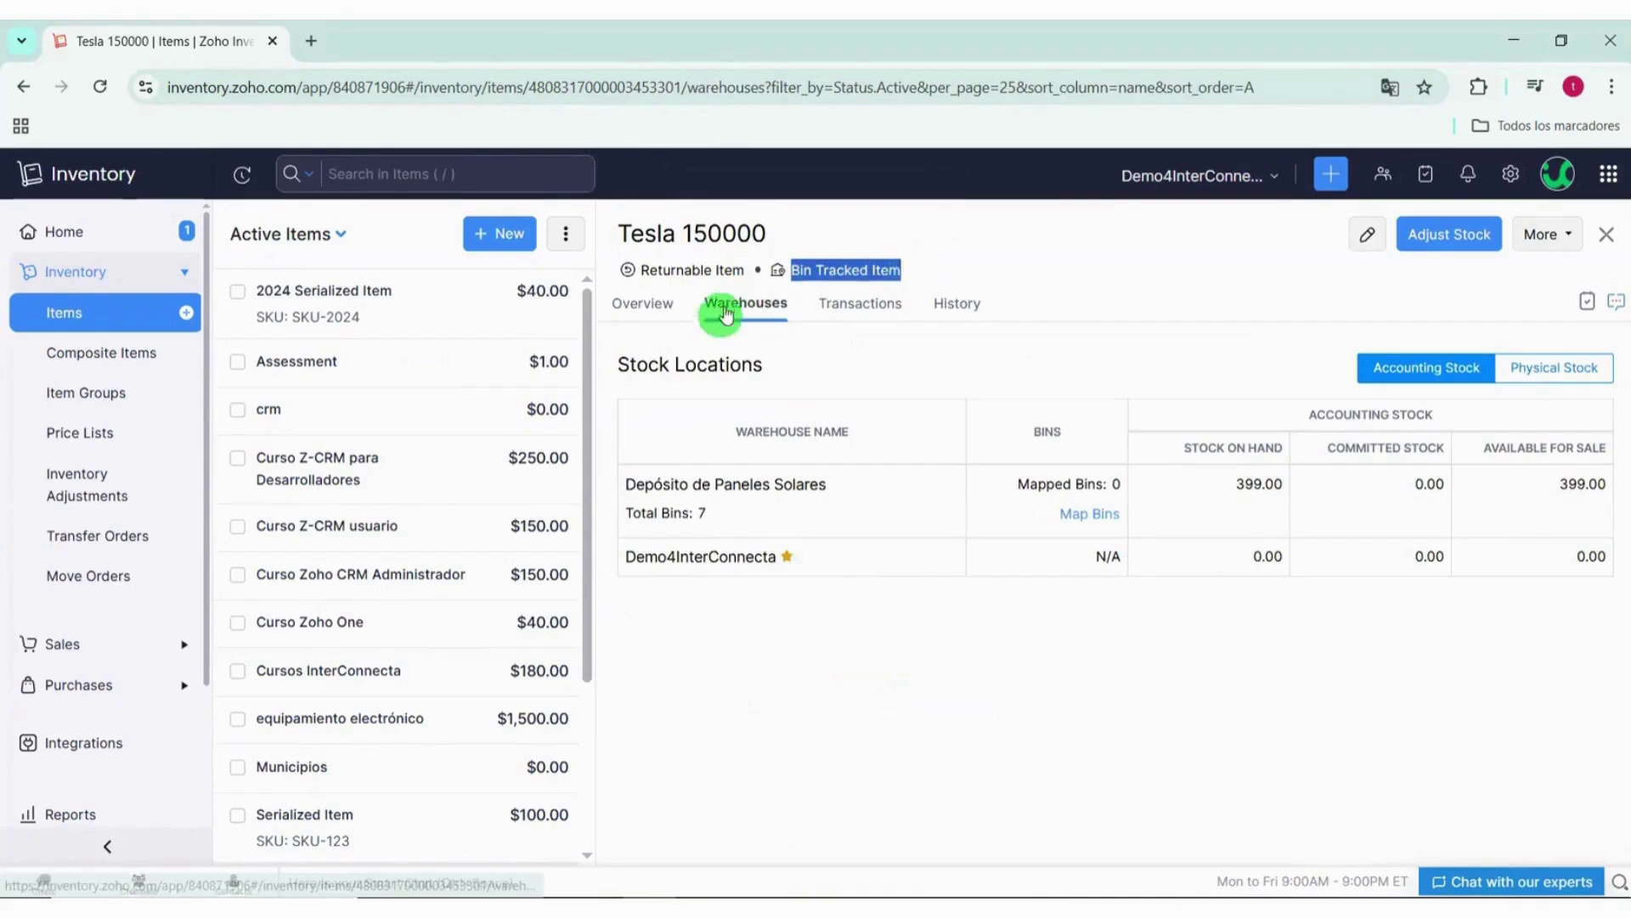
pyautogui.click(1094, 515)
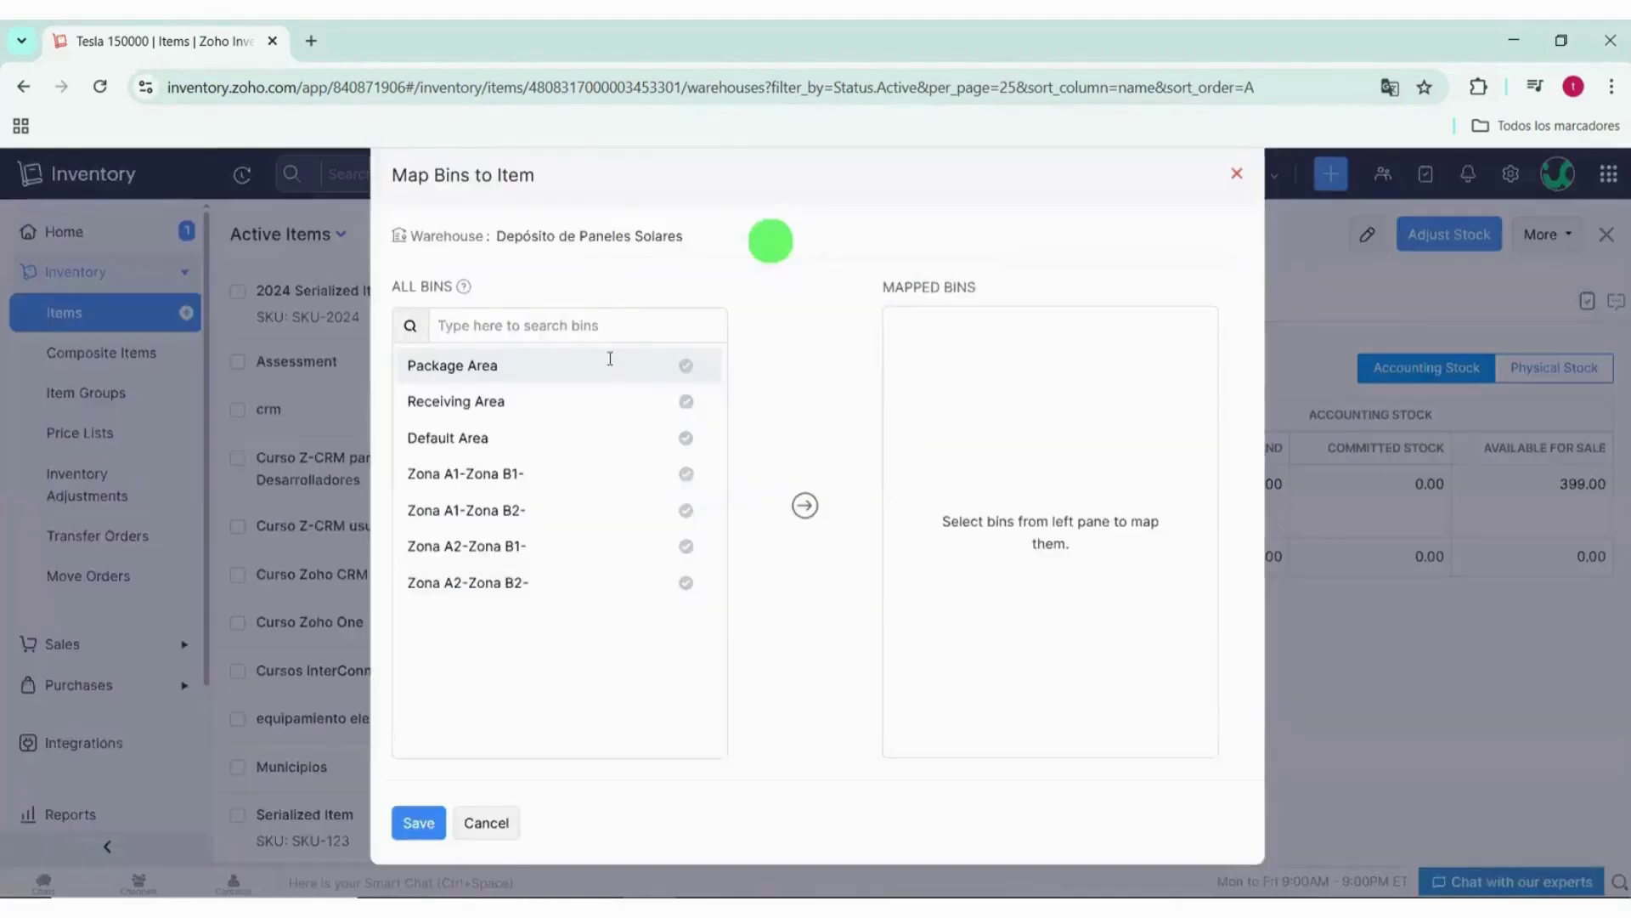
pyautogui.click(485, 822)
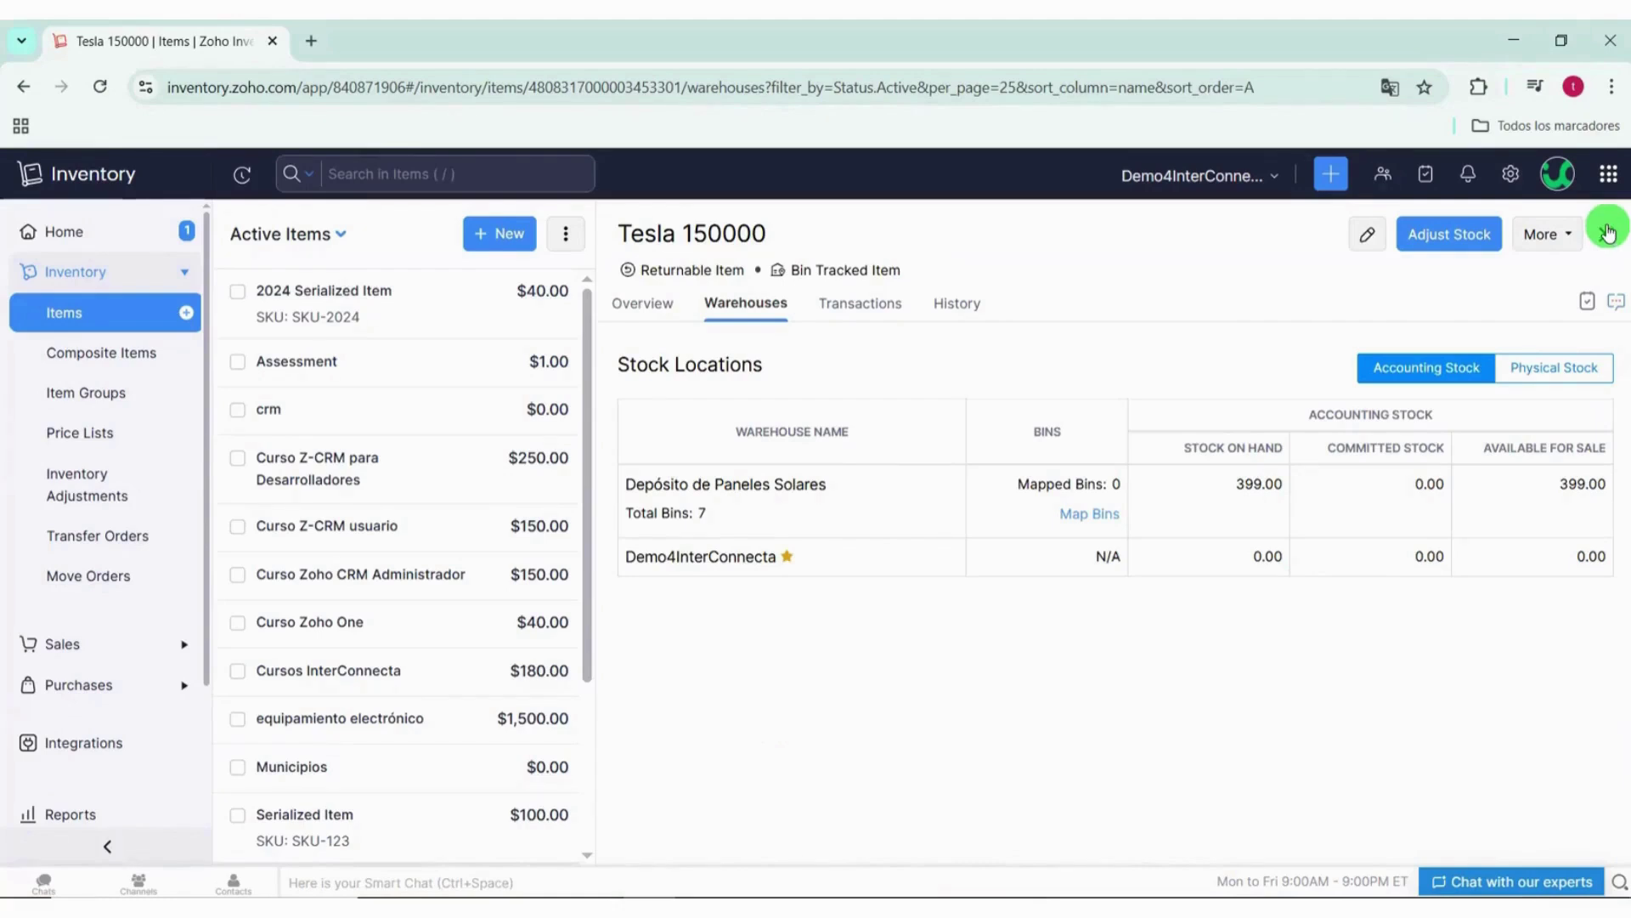
pyautogui.click(1546, 367)
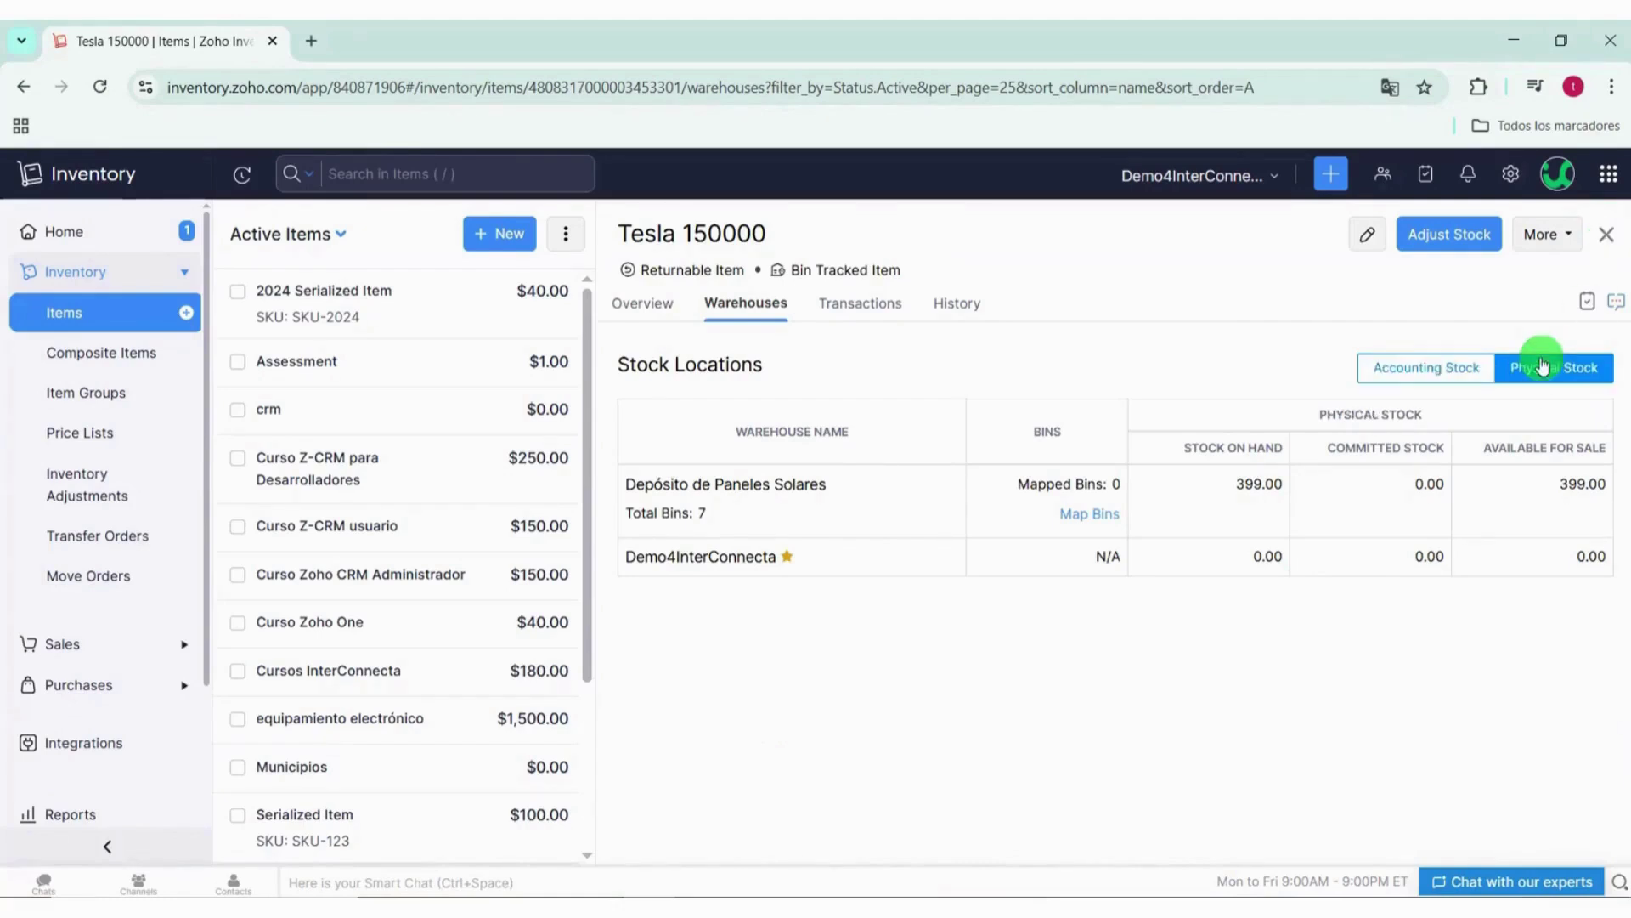
pyautogui.click(1605, 237)
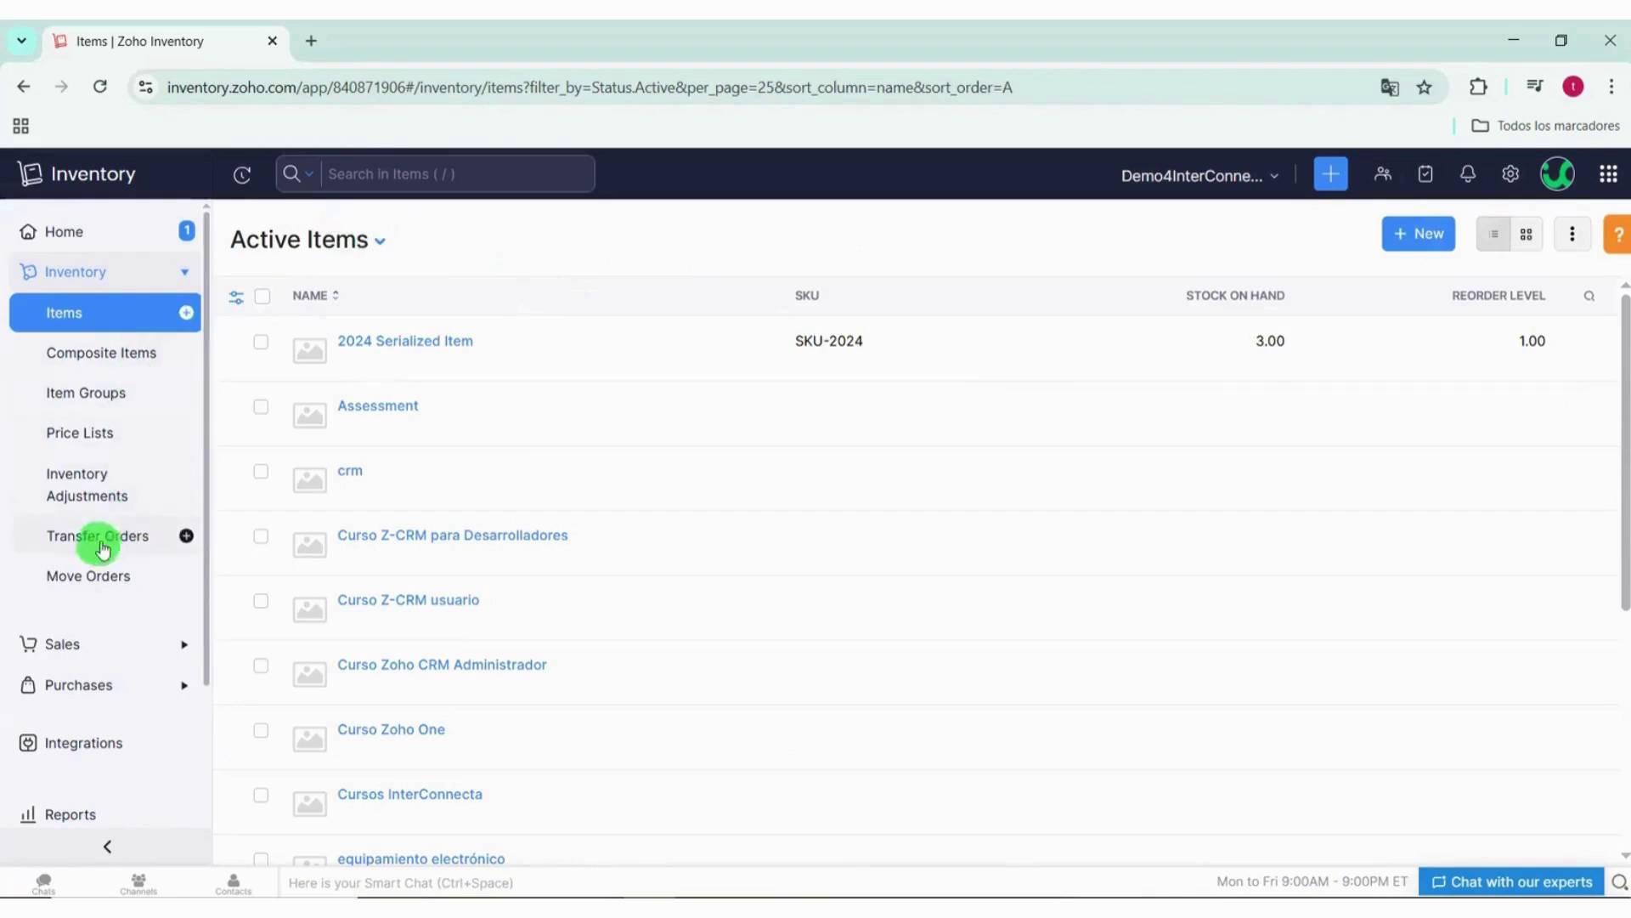
# Step: Select Tesla 150000 in the items list and create invoice INV-000008 from New Transaction
pyautogui.click(101, 656)
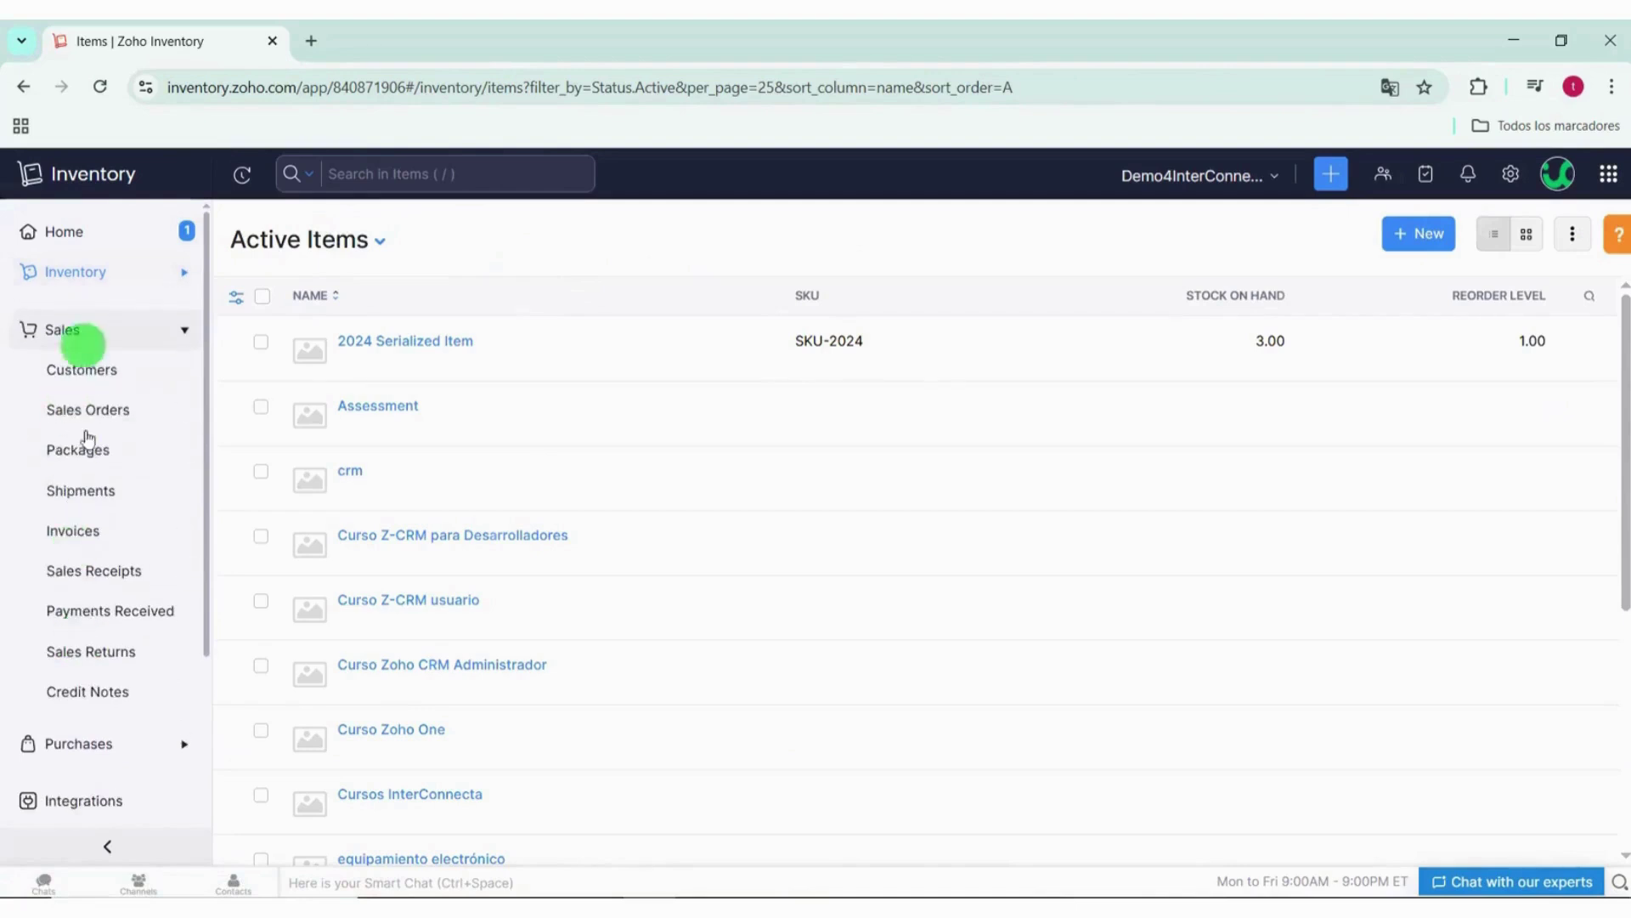
pyautogui.scroll(-4, 466, 538)
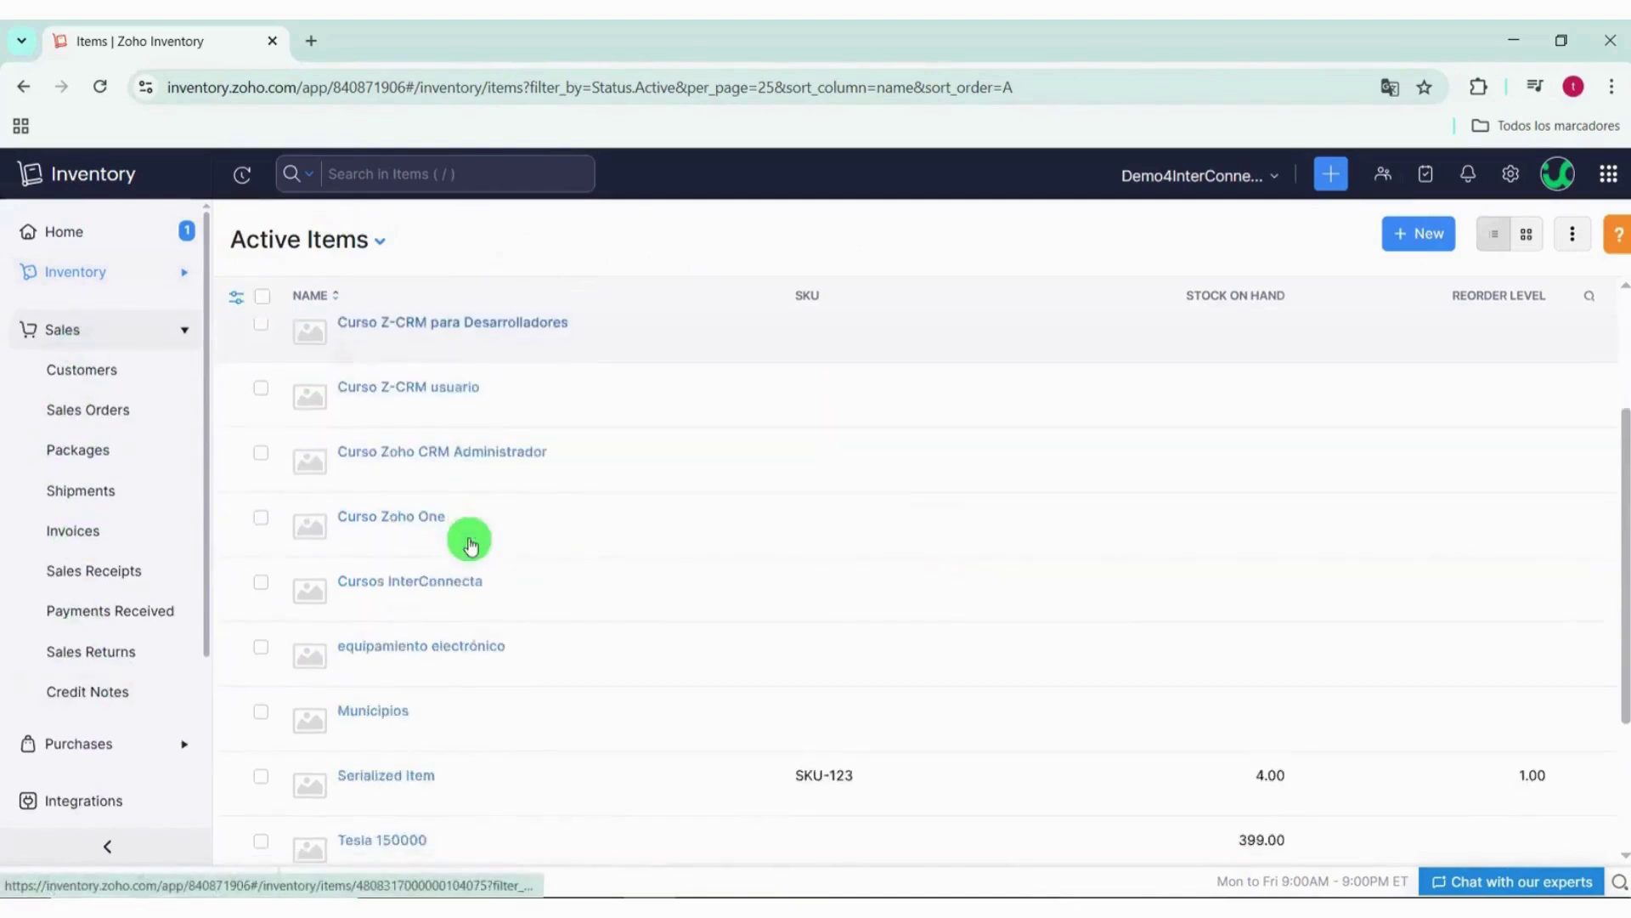
pyautogui.scroll(-2, 470, 544)
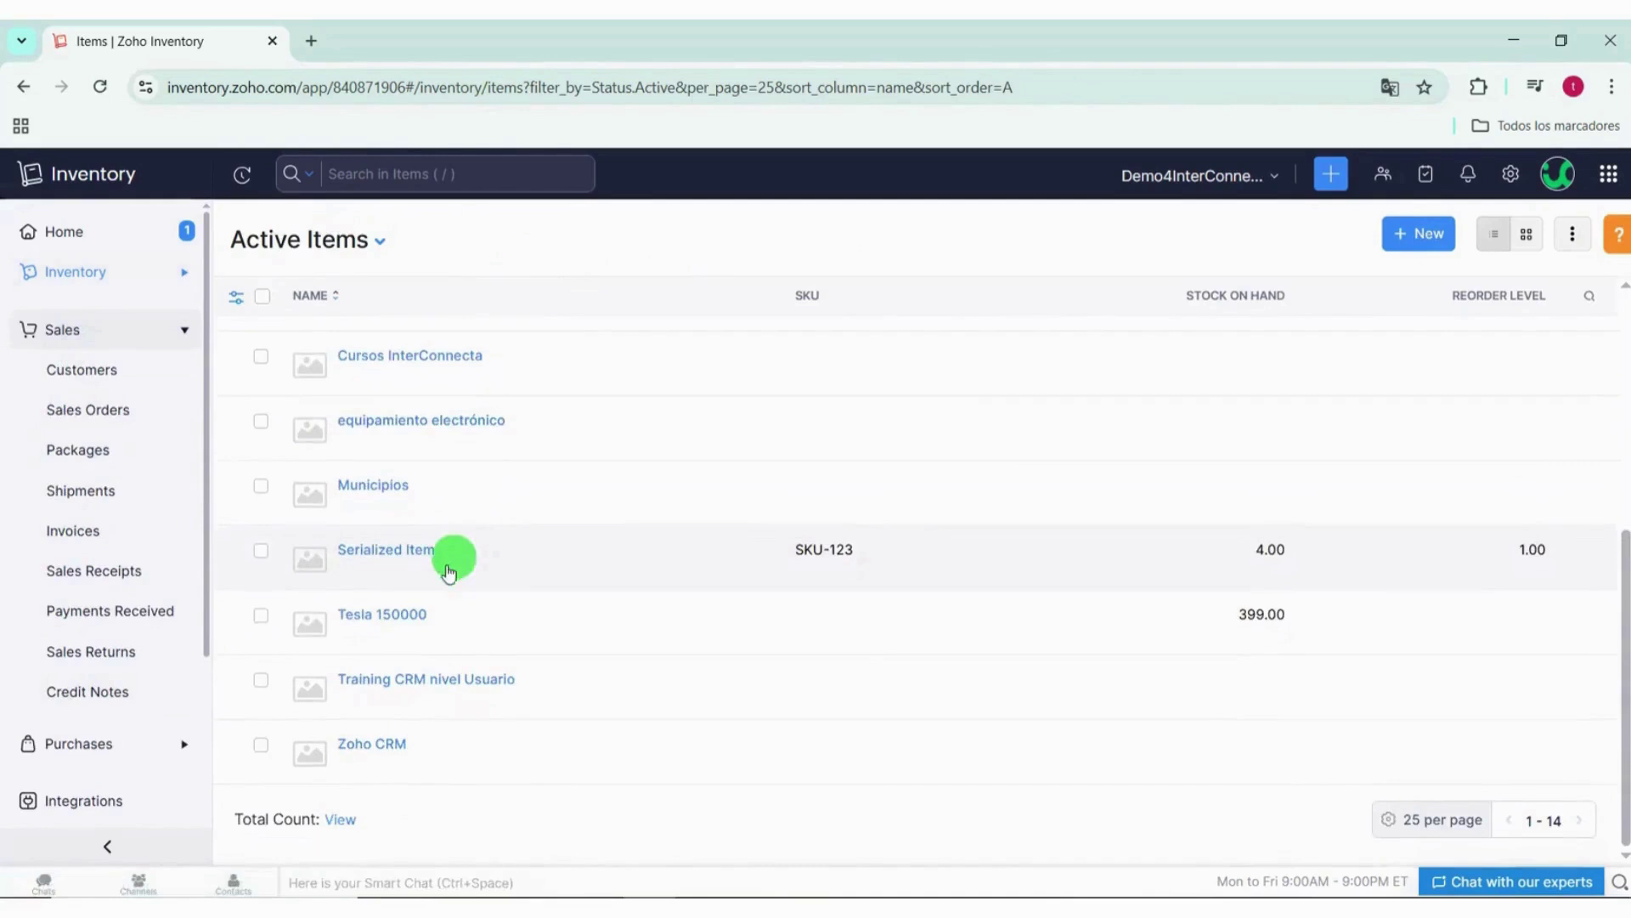
pyautogui.click(261, 615)
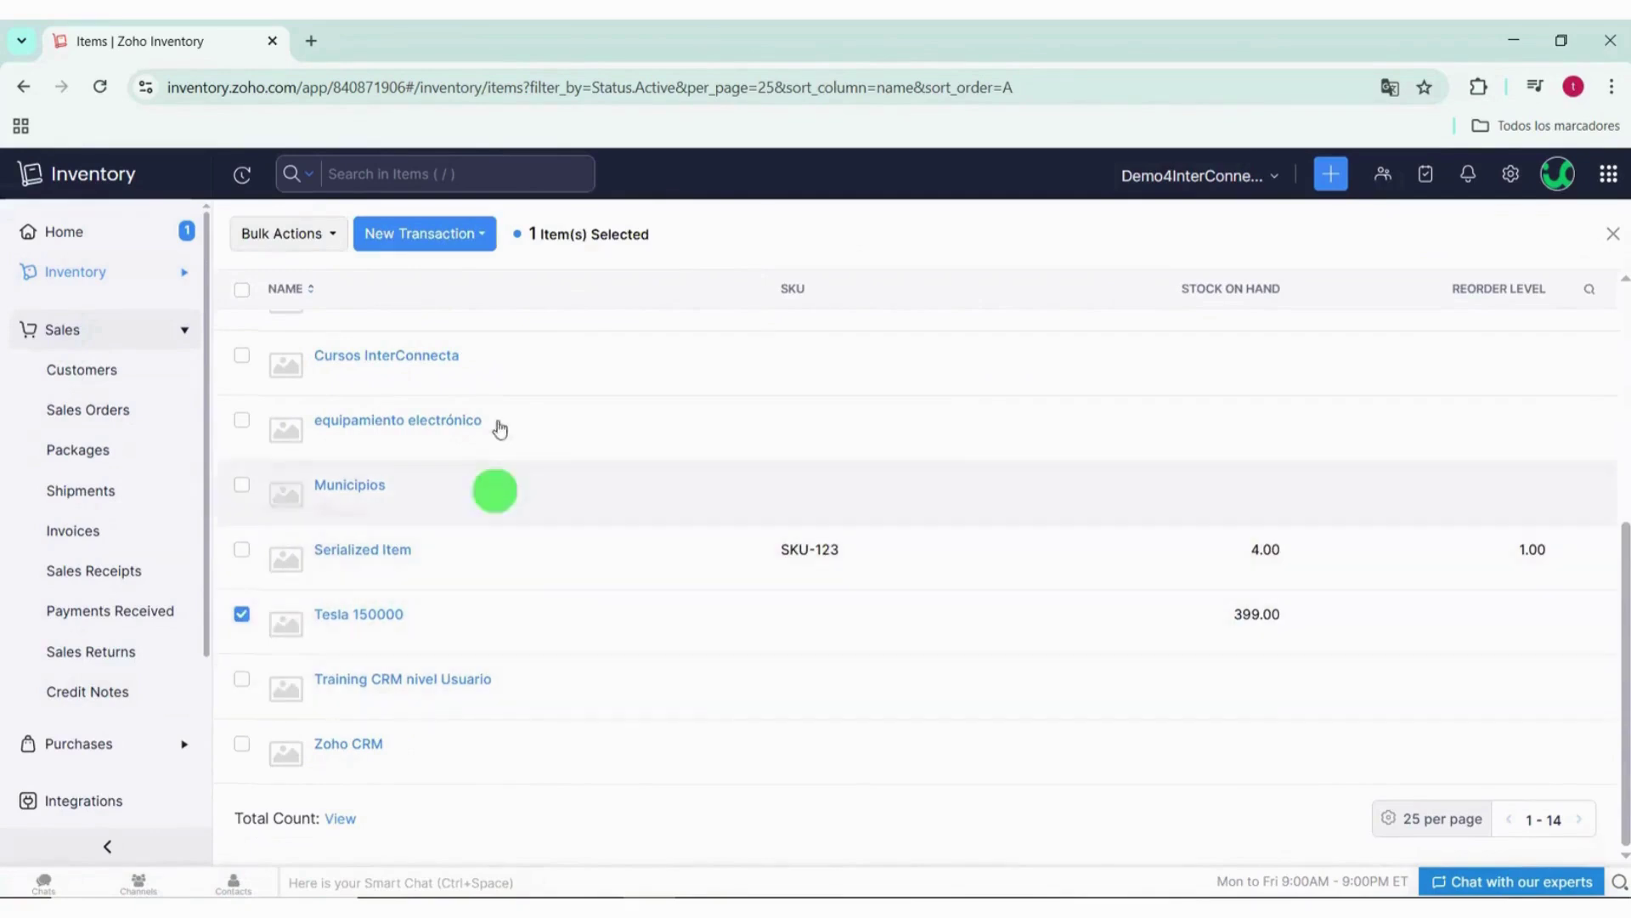
pyautogui.click(456, 231)
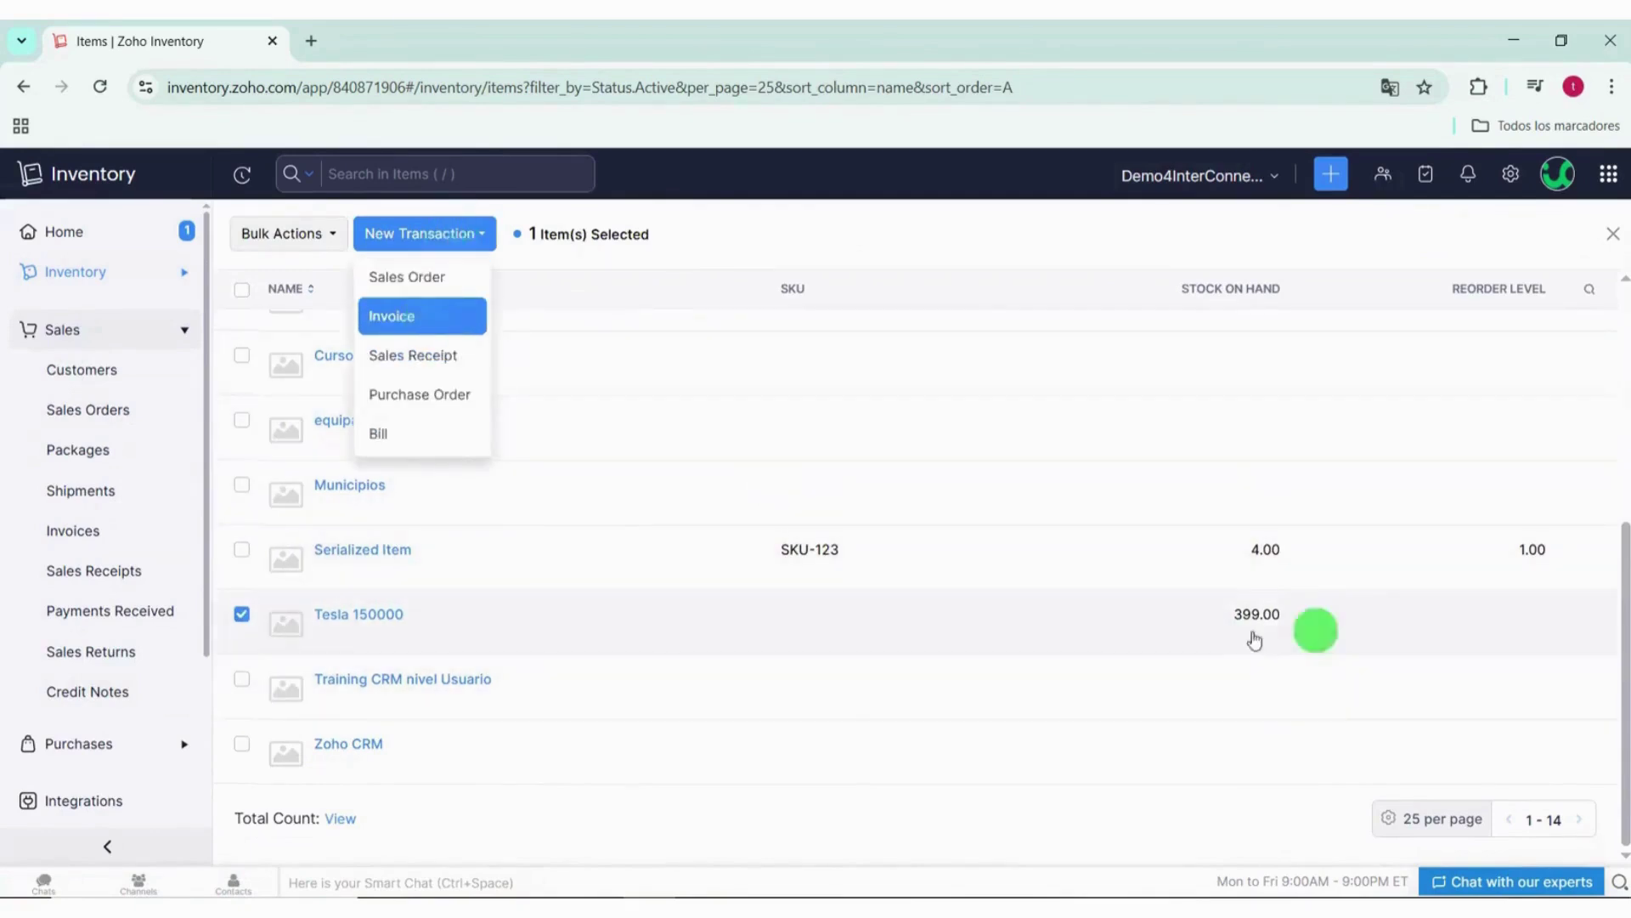
pyautogui.click(432, 317)
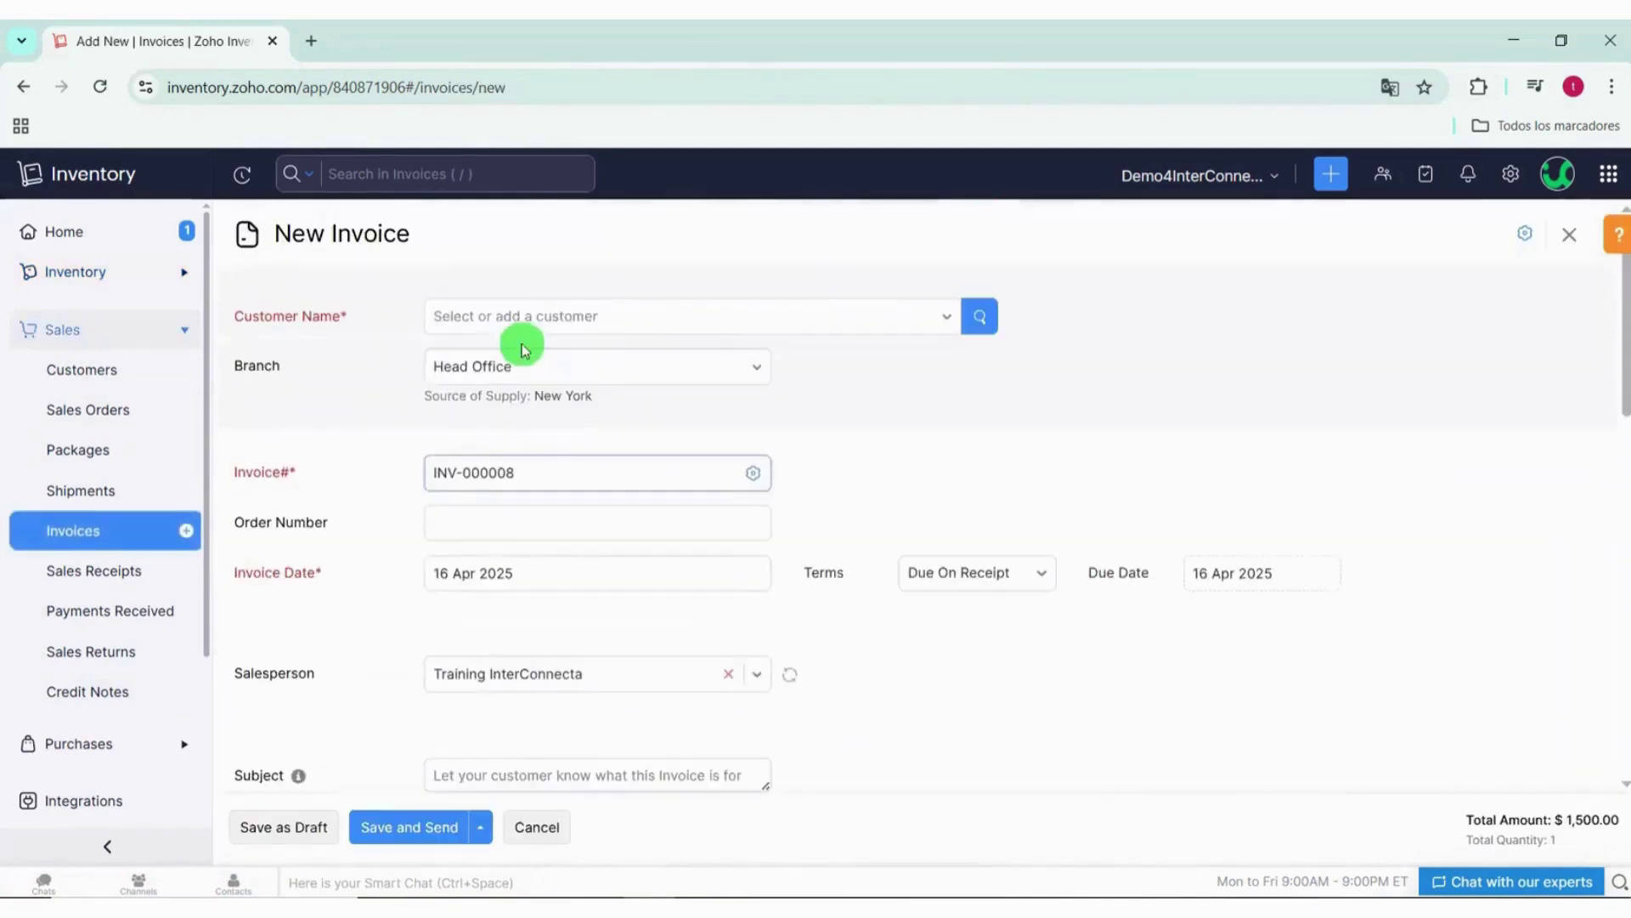
# Step: Choose the invoice's customer and set the branch to Tienda de Paneles Solares
pyautogui.click(503, 320)
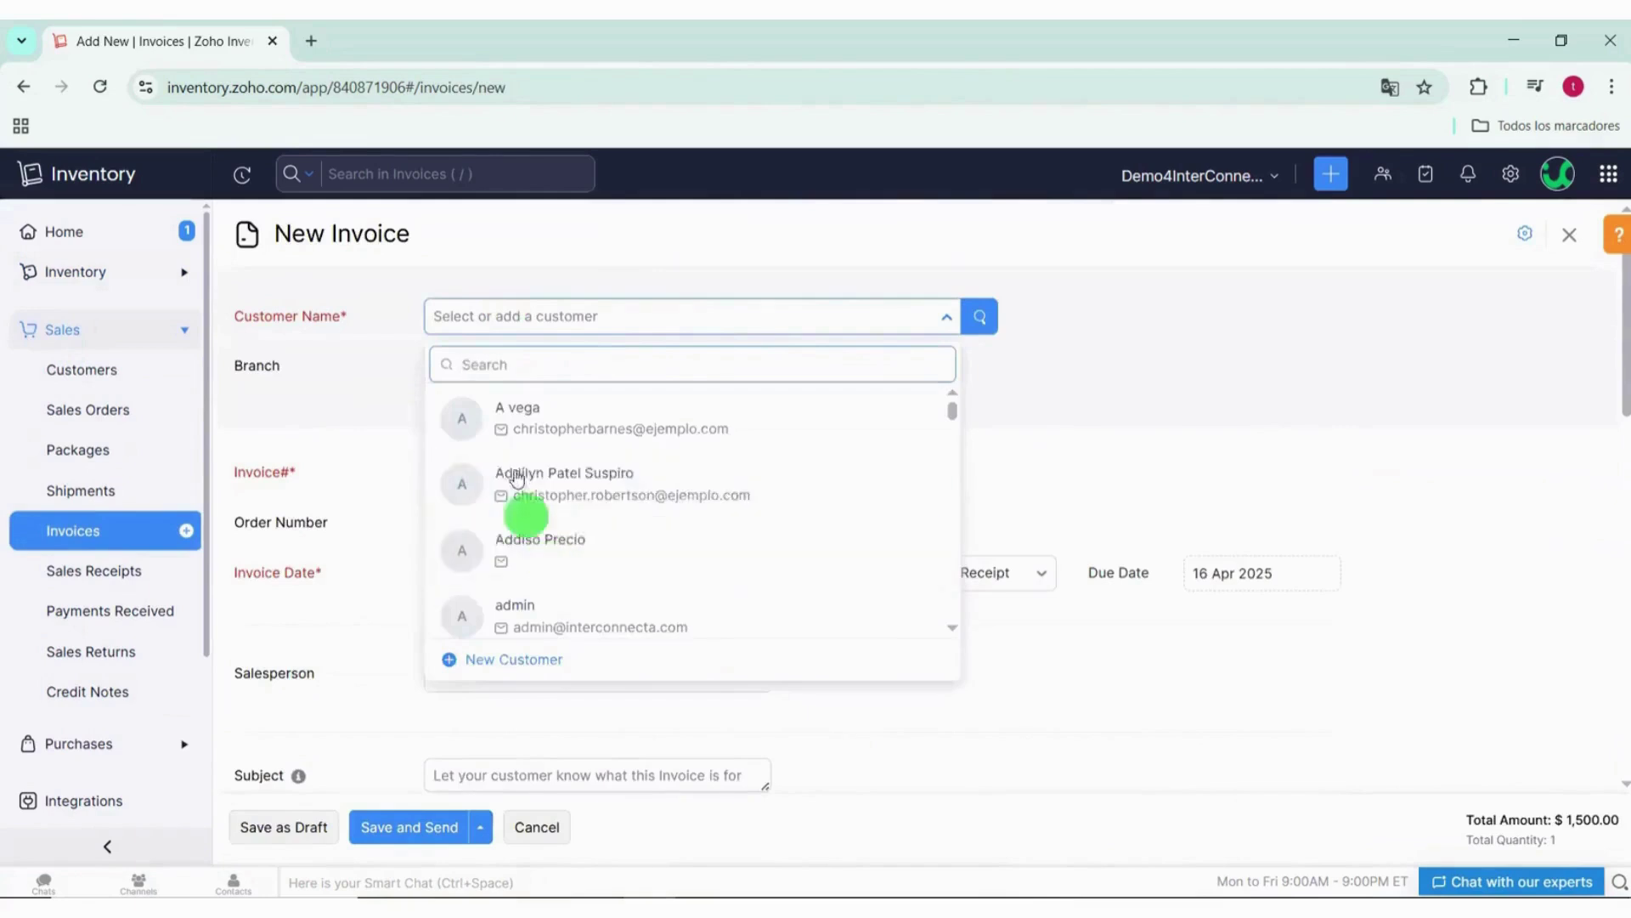
pyautogui.click(523, 542)
pyautogui.click(484, 542)
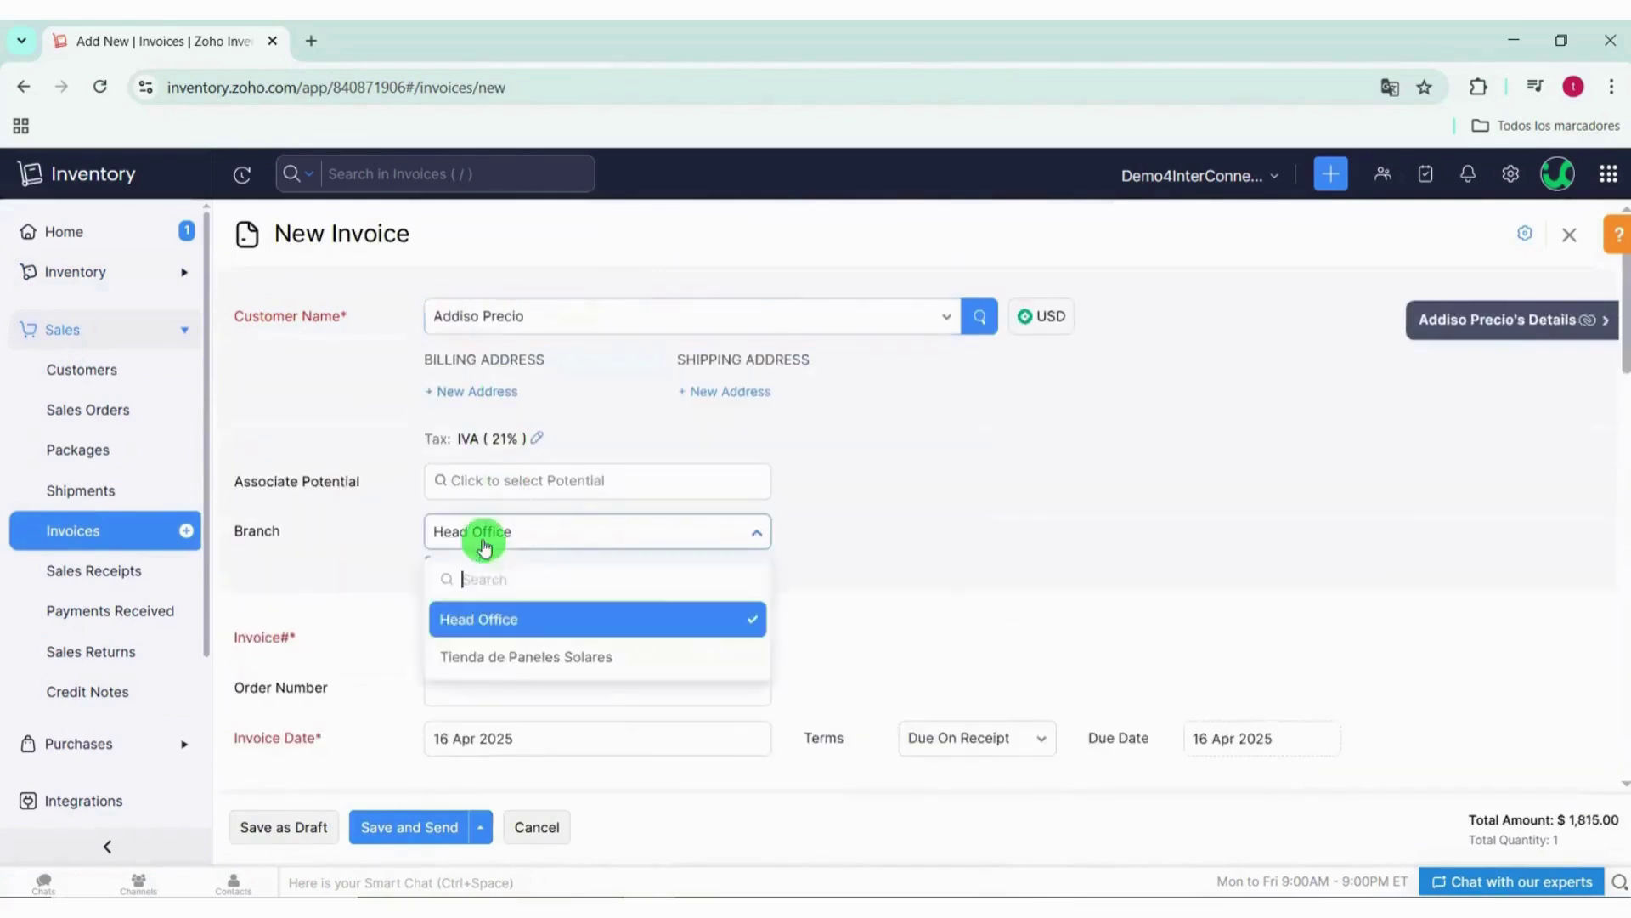
pyautogui.click(521, 656)
pyautogui.scroll(-5, 476, 592)
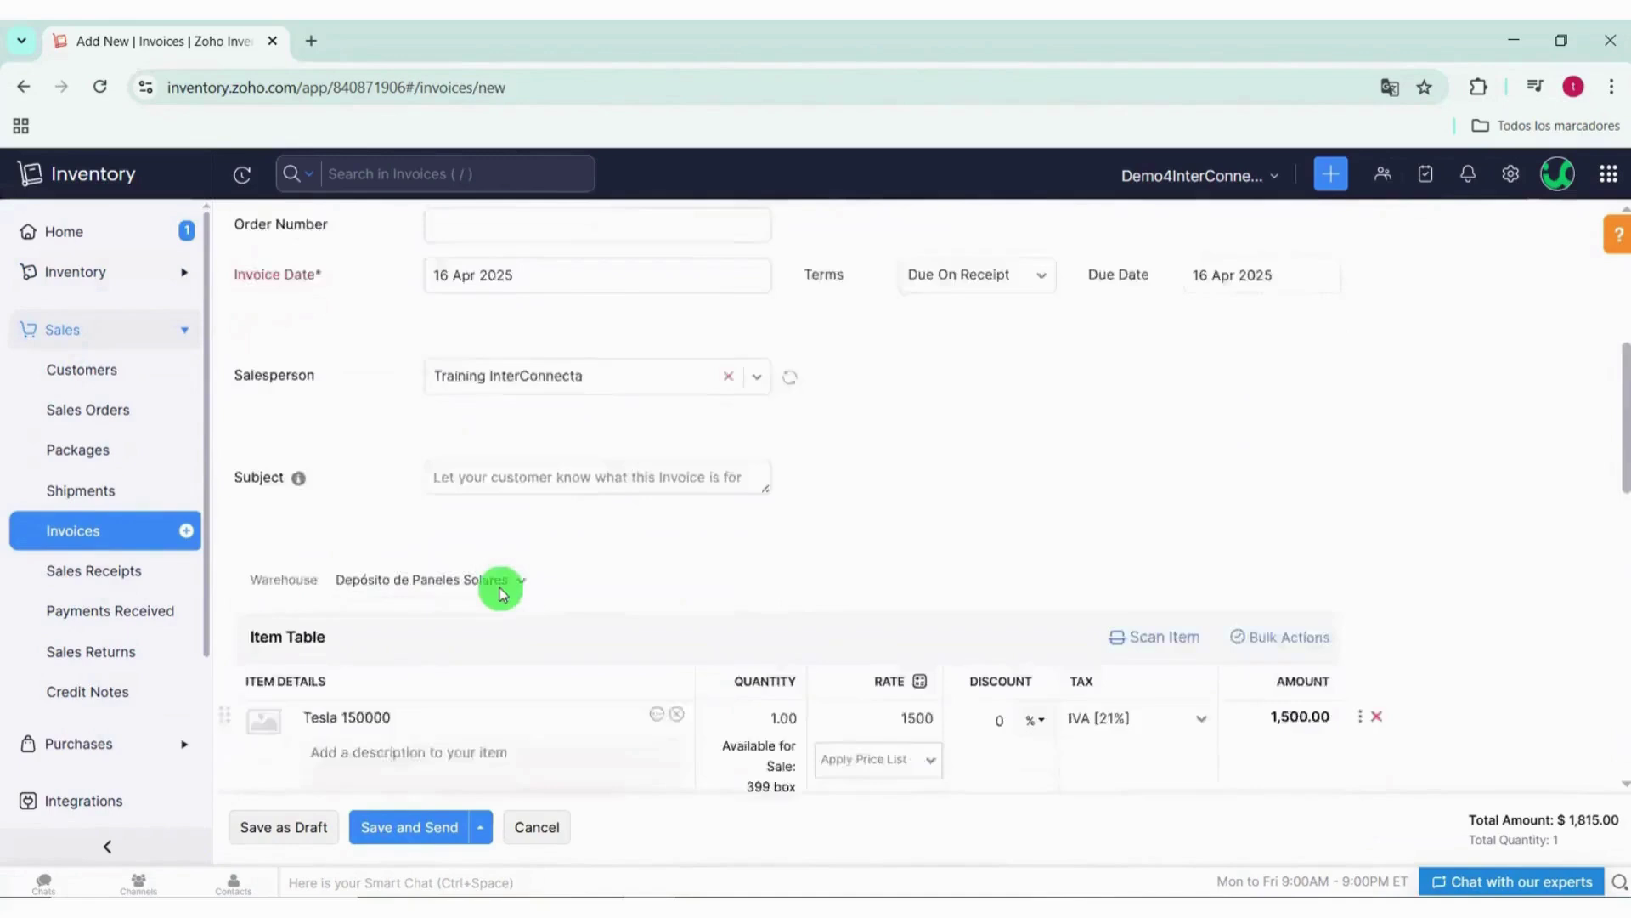
pyautogui.scroll(-3, 502, 593)
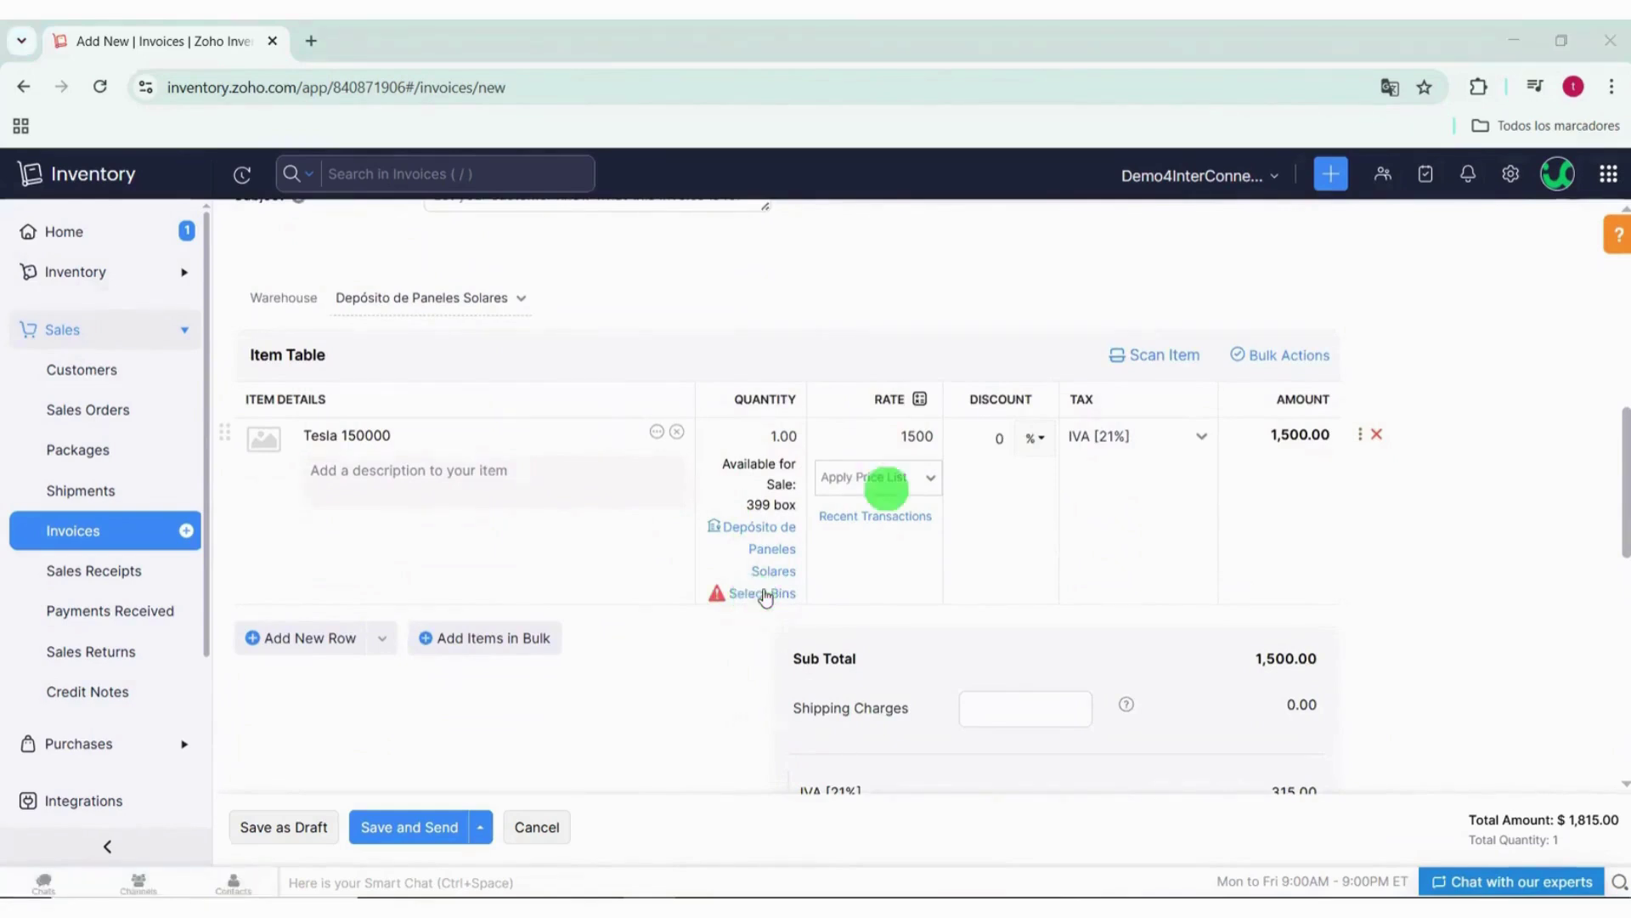
# Step: Take the 1 box from bin Zona A1-Zona B1 and save and send the invoice
pyautogui.click(736, 600)
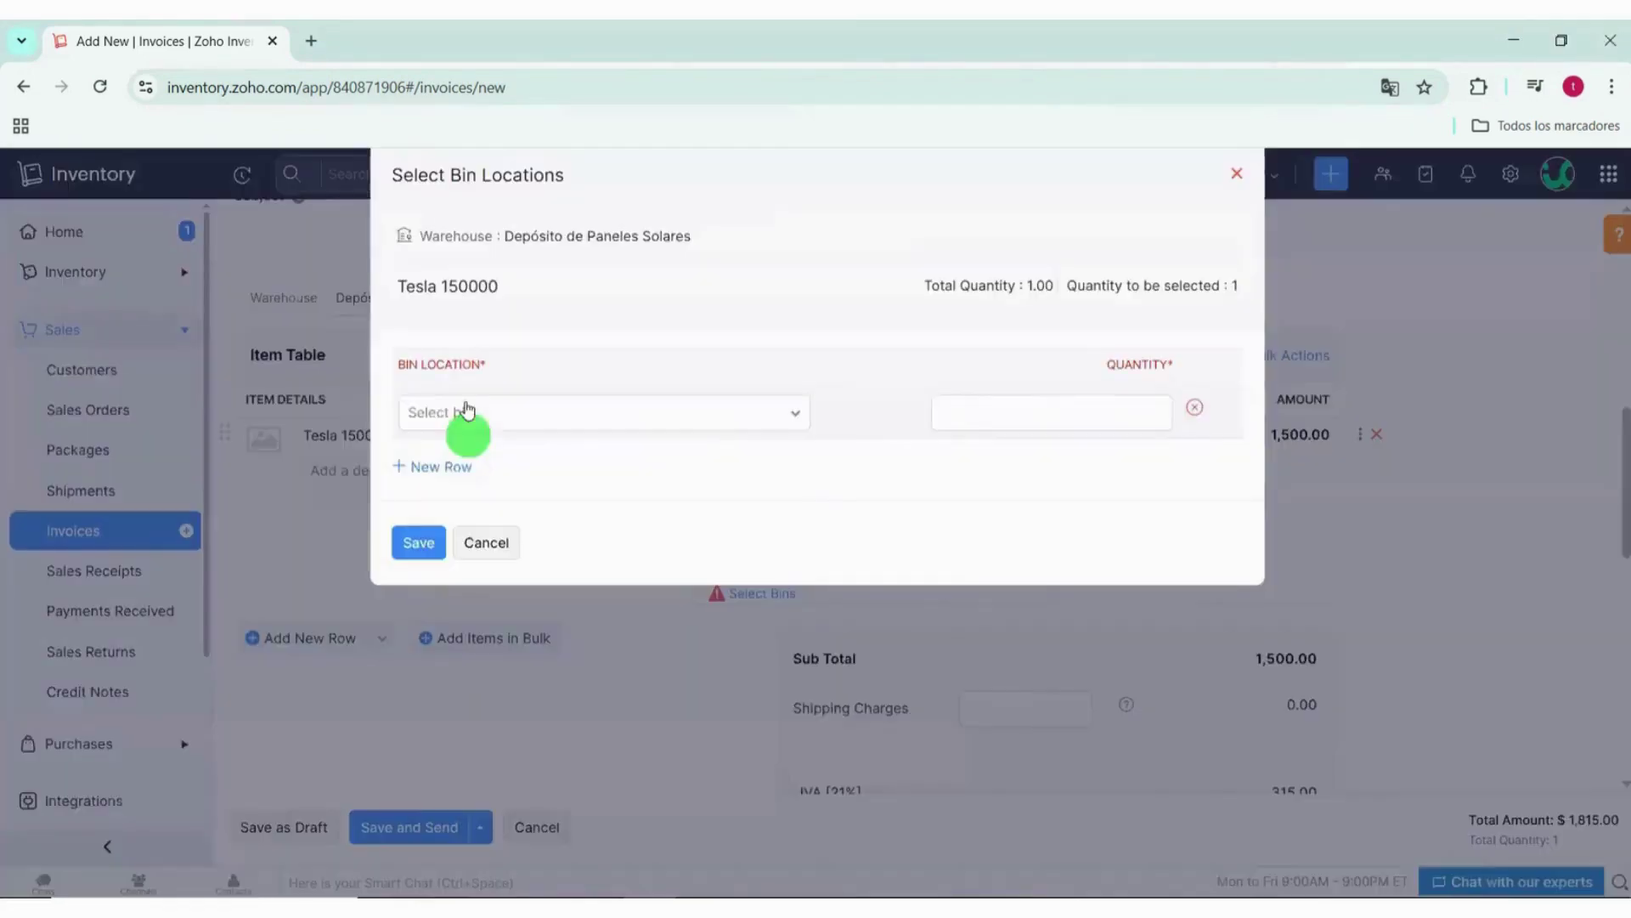
pyautogui.click(466, 431)
pyautogui.click(486, 499)
pyautogui.click(419, 543)
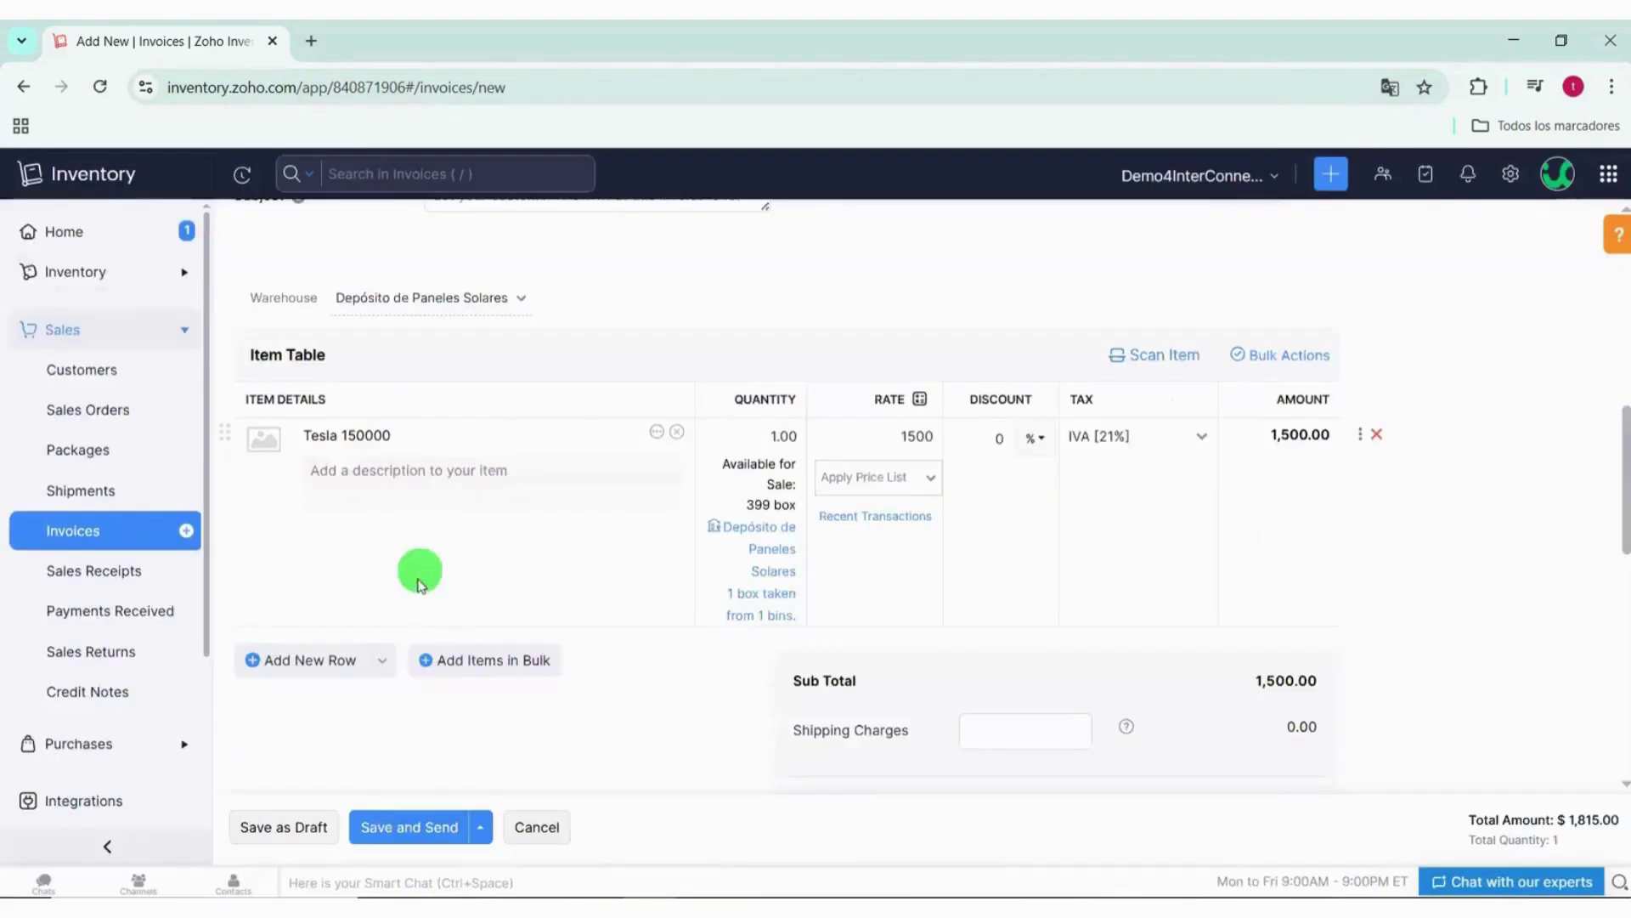
pyautogui.click(406, 836)
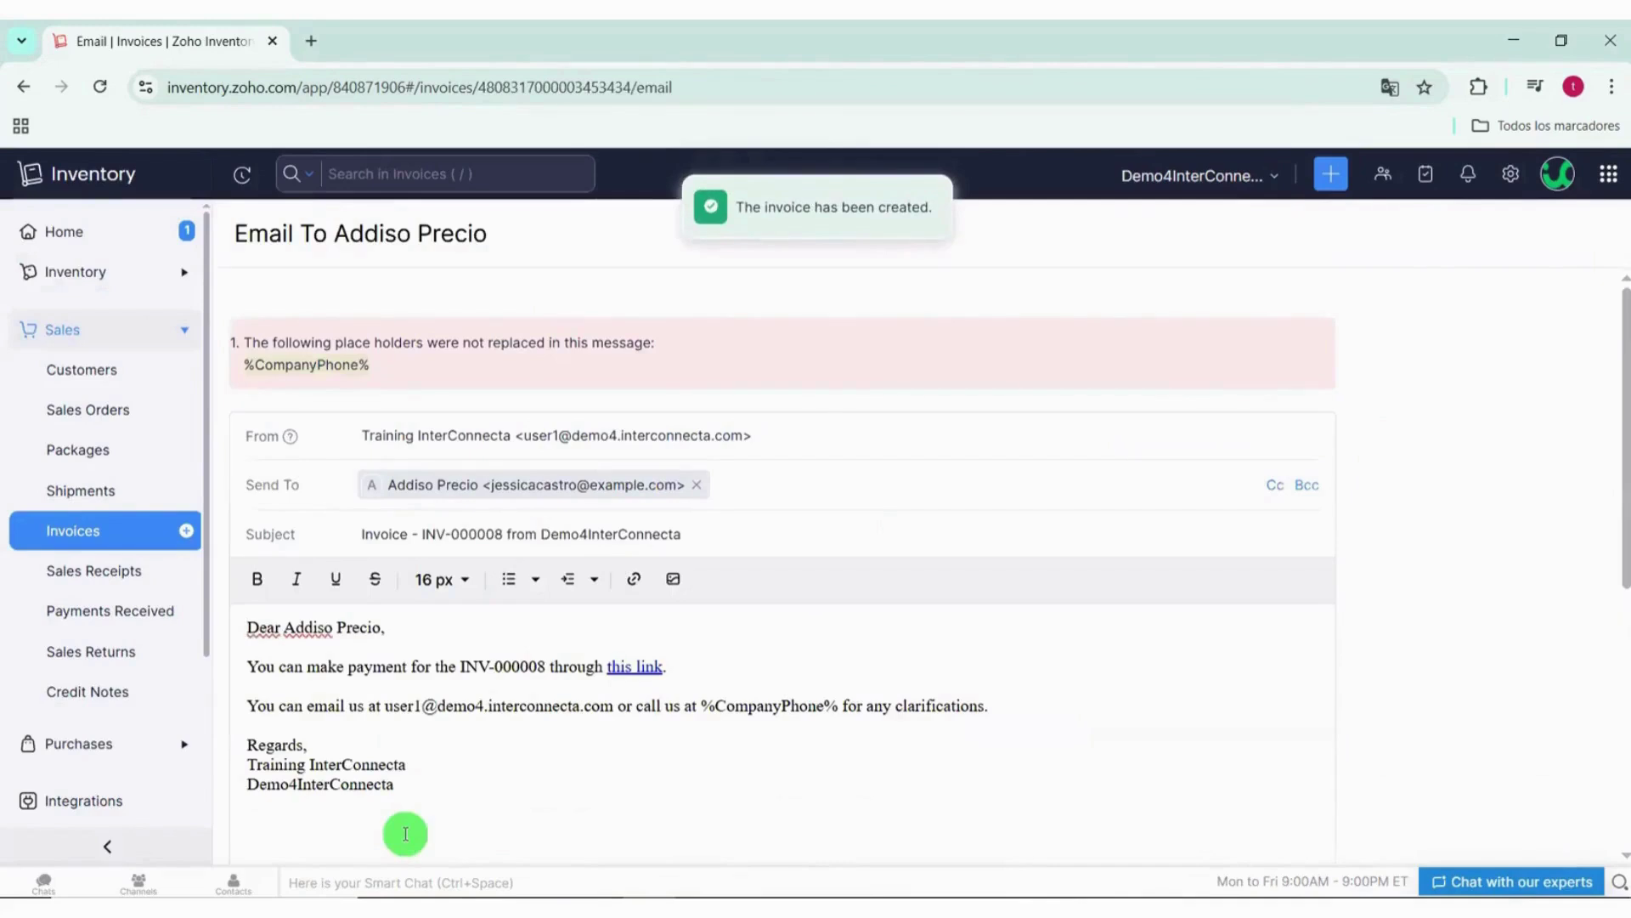
# Step: Cut the email body down to the greeting, send INV-000008, and return to Items
pyautogui.moveTo(460, 796)
pyautogui.mouseDown()
pyautogui.moveTo(255, 706)
pyautogui.moveTo(244, 668)
pyautogui.mouseUp()
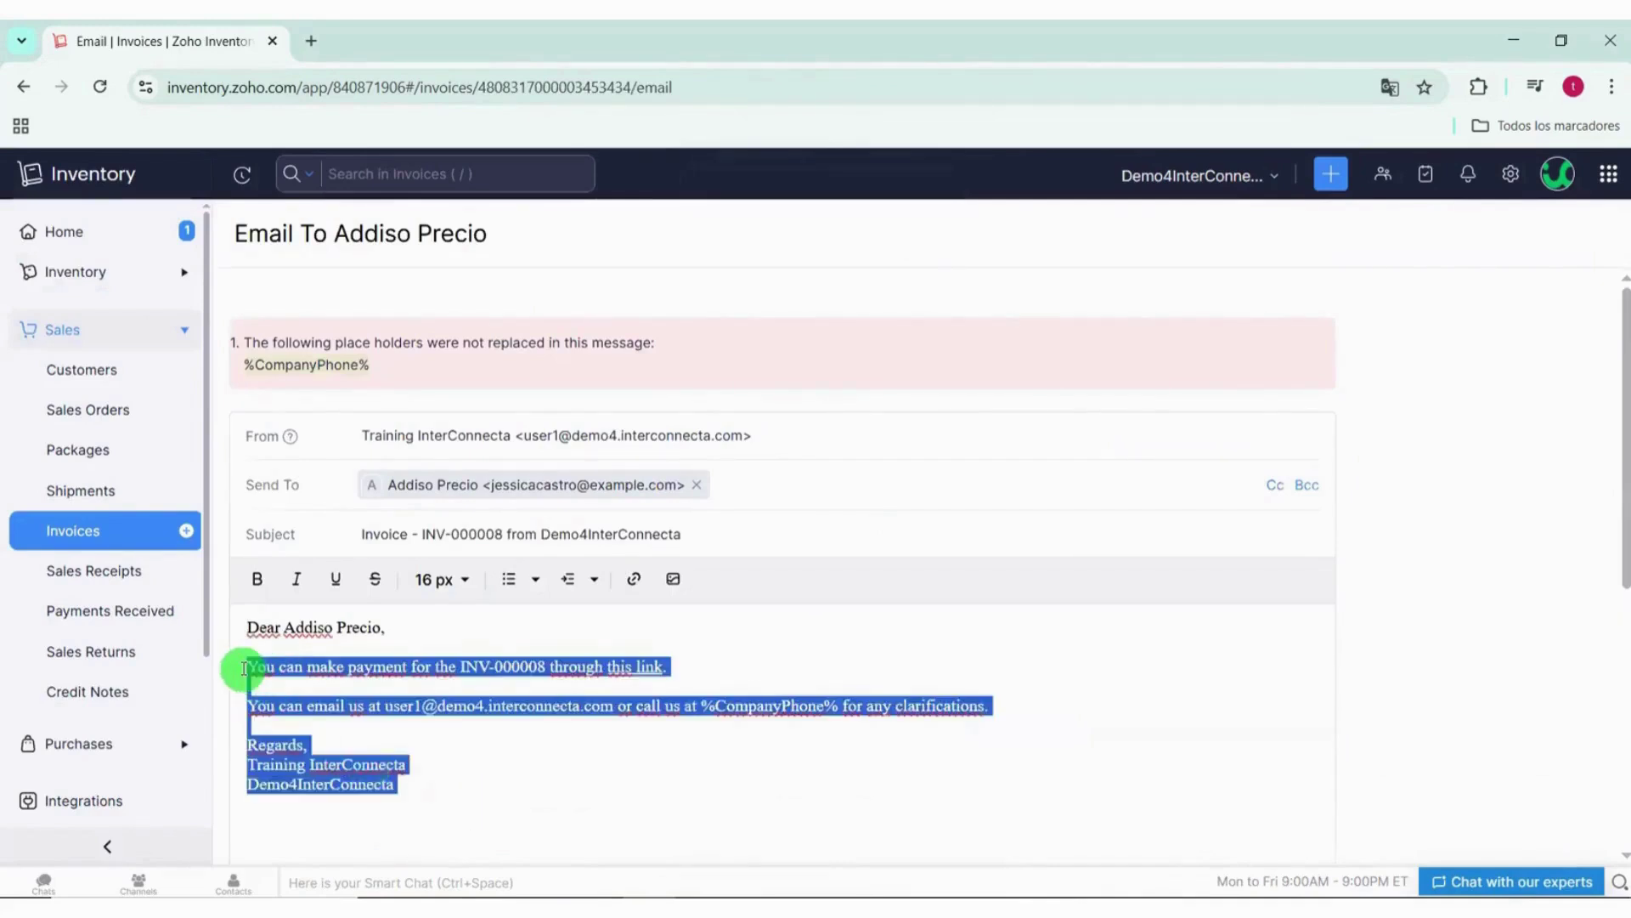
pyautogui.press('Delete')
pyautogui.scroll(-10, 285, 648)
pyautogui.click(265, 783)
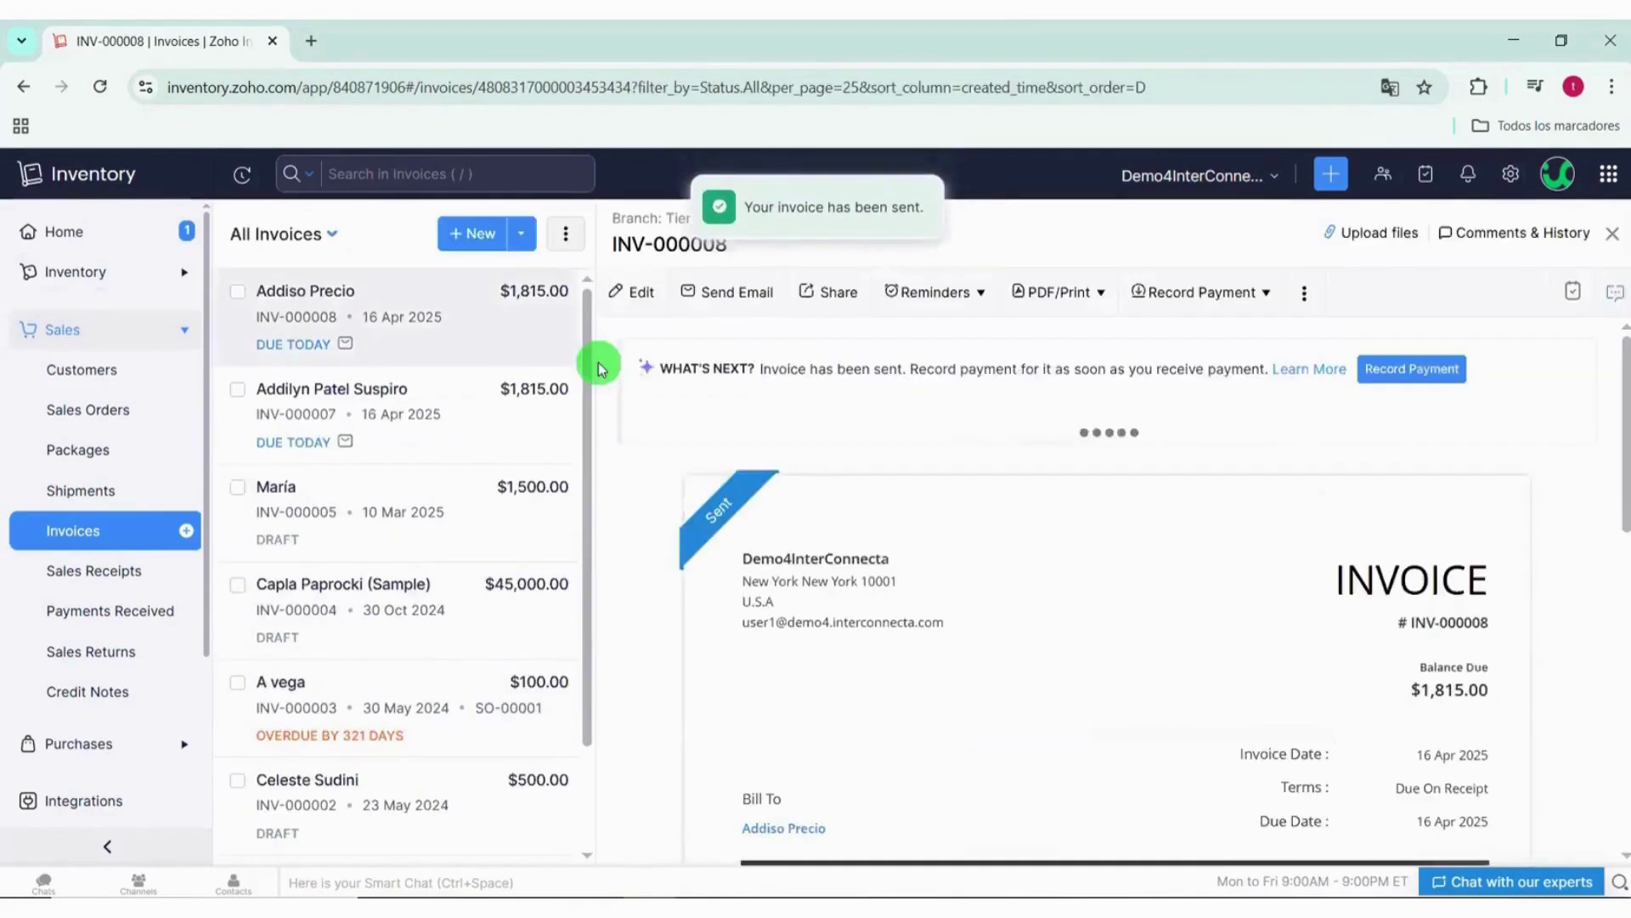
pyautogui.click(104, 270)
pyautogui.click(66, 310)
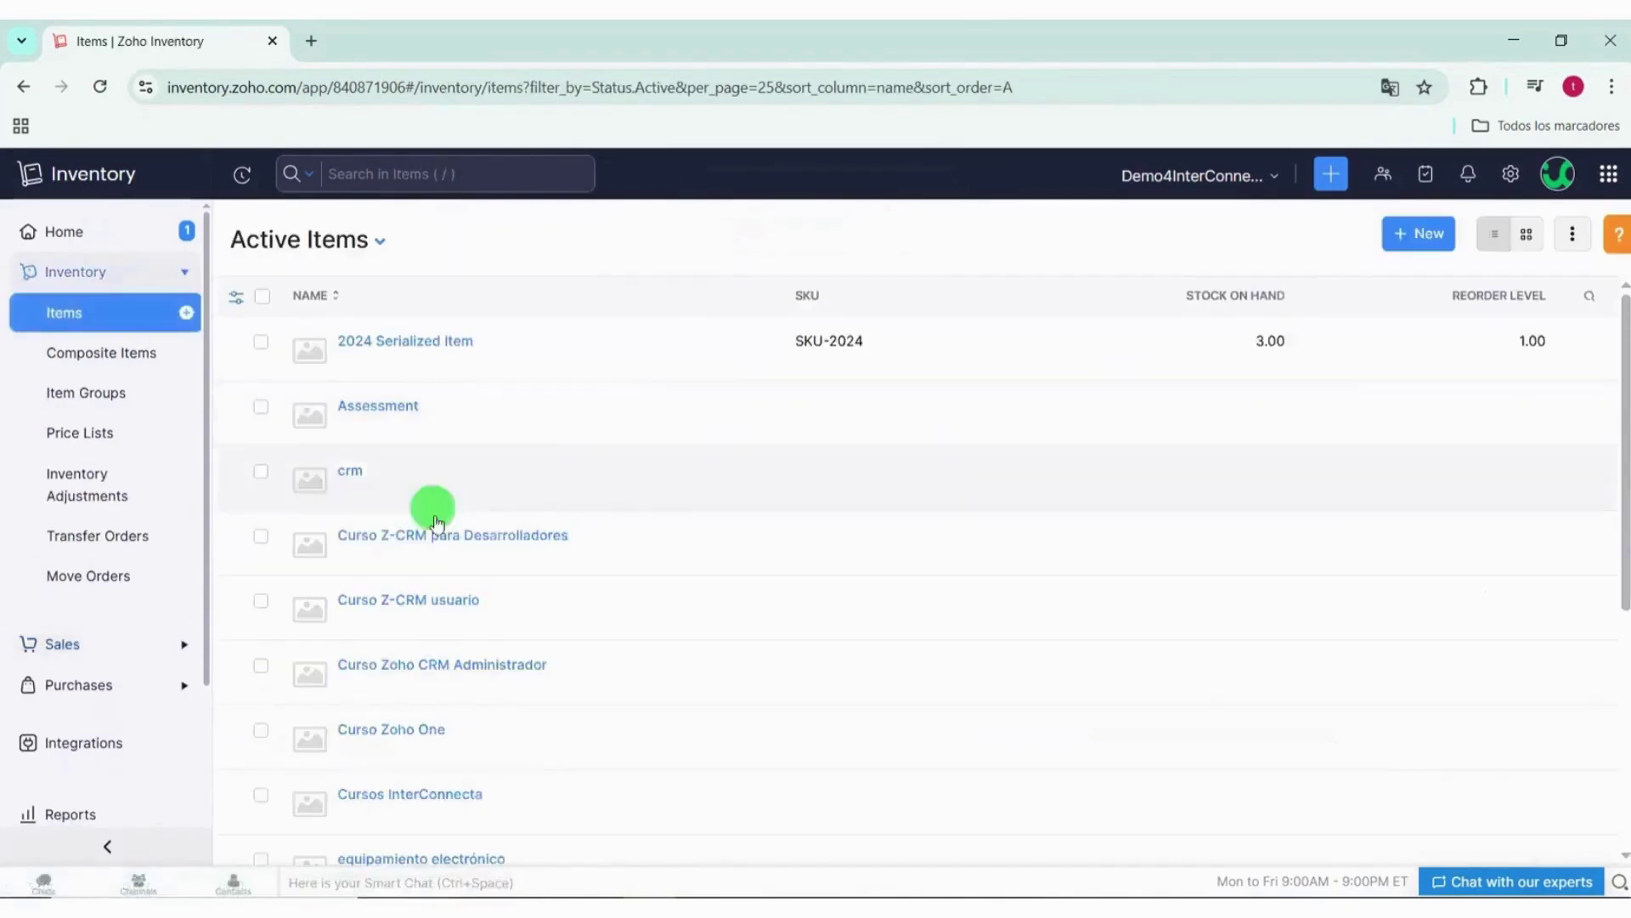
# Step: Open Tesla 150000's Warehouses tab and confirm 398.00 on hand and available, accounting and physical
pyautogui.scroll(-5, 436, 522)
pyautogui.click(374, 612)
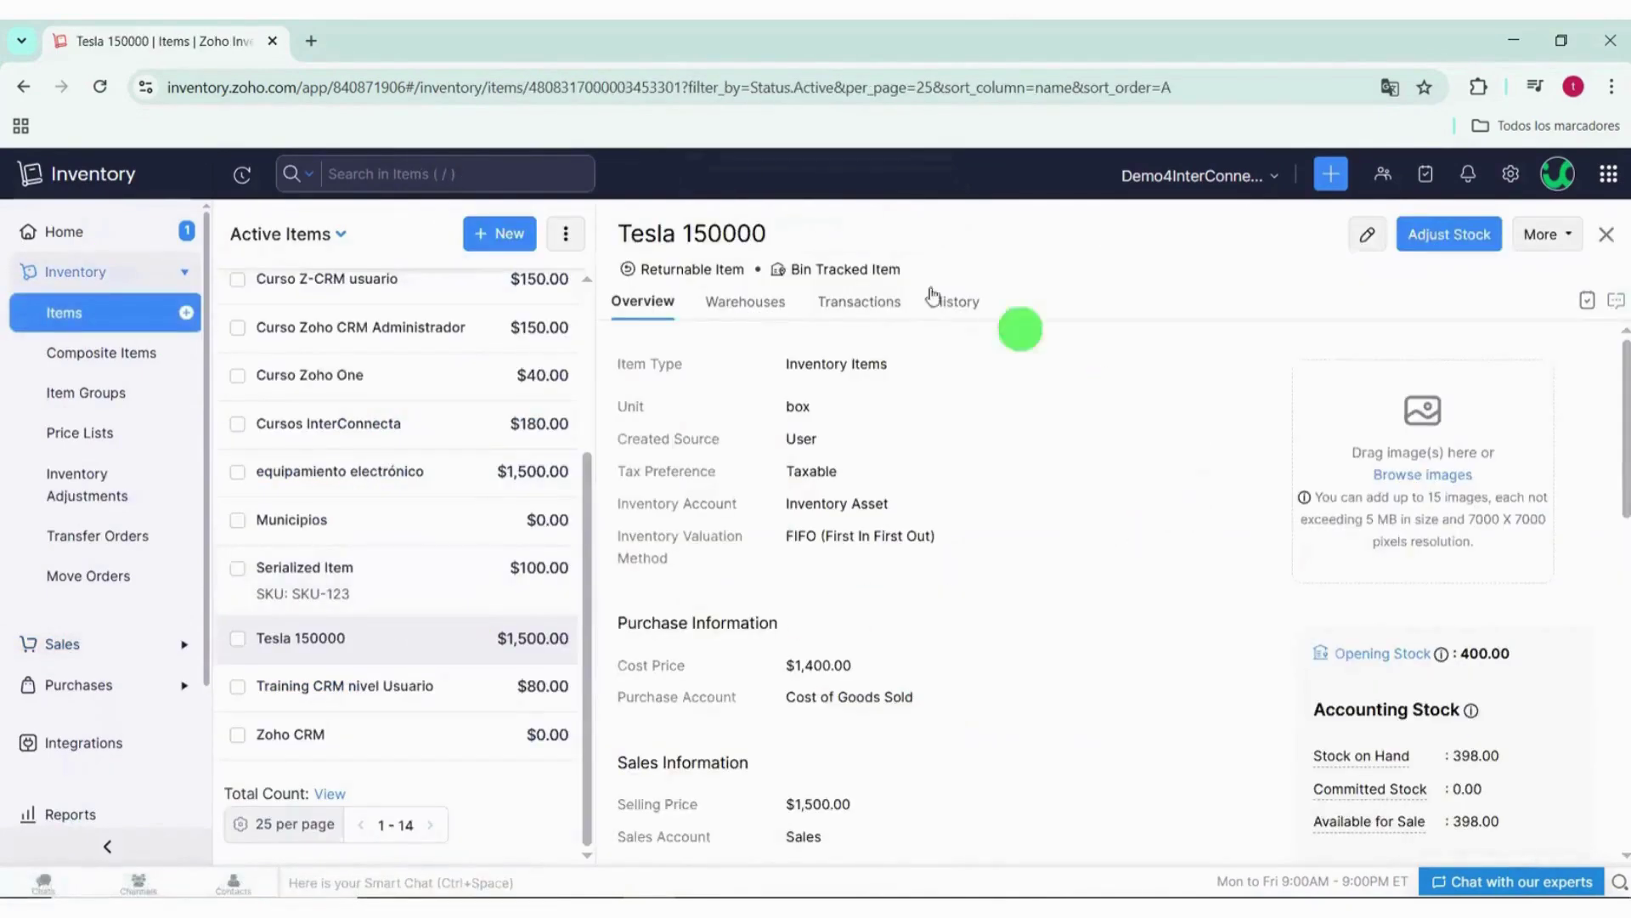
pyautogui.click(745, 302)
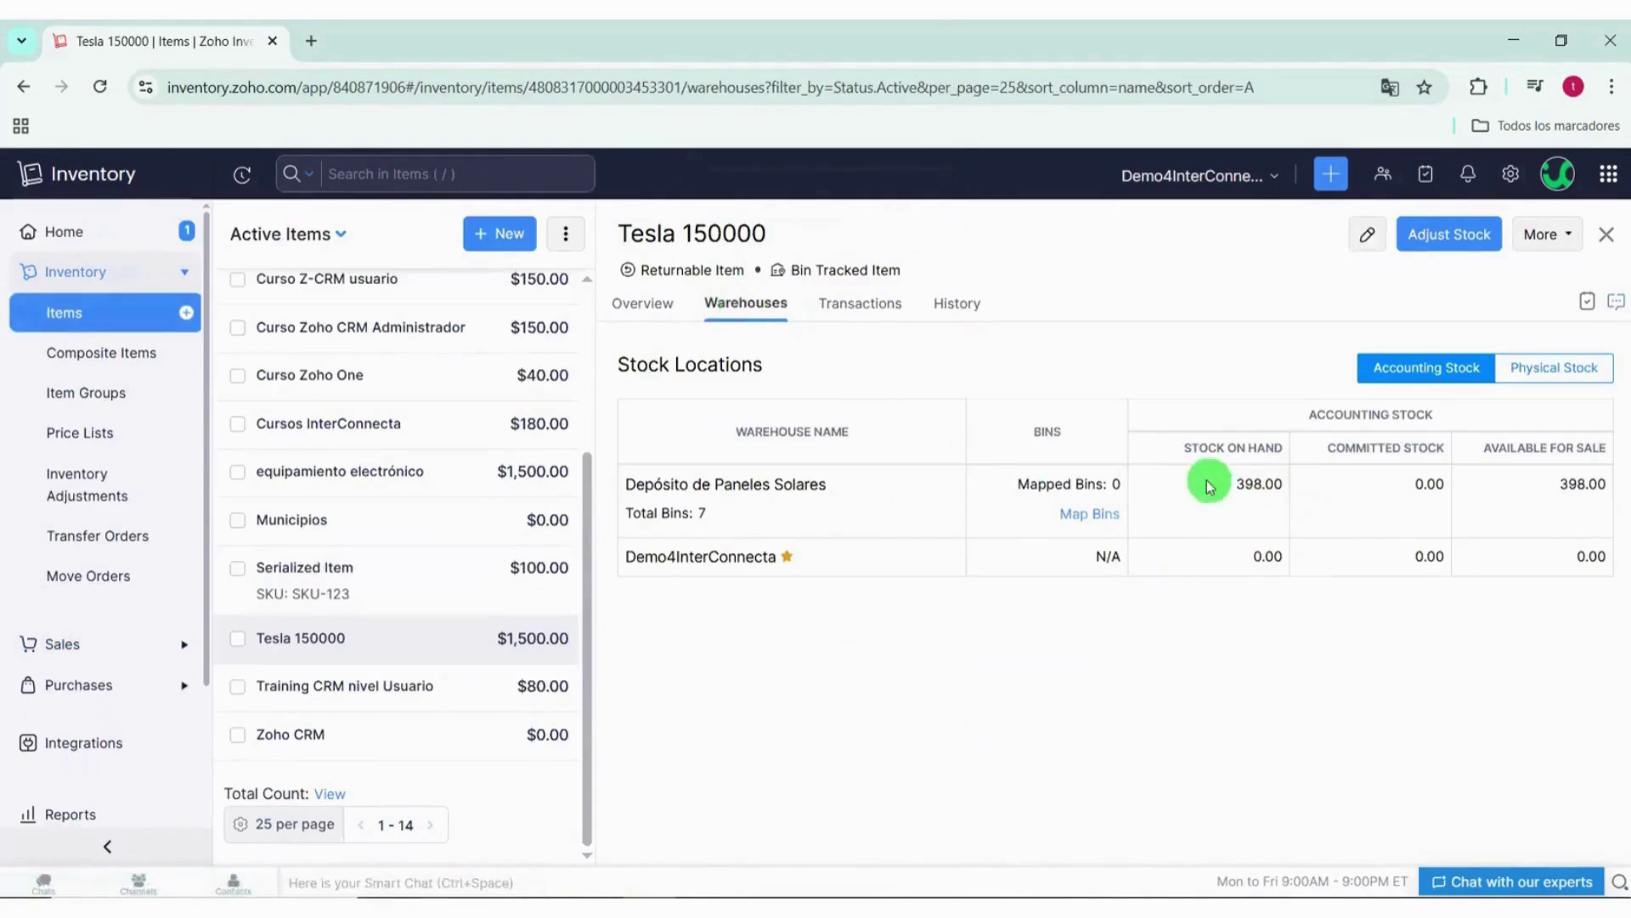
pyautogui.moveTo(1210, 486); pyautogui.dragTo(1275, 480)
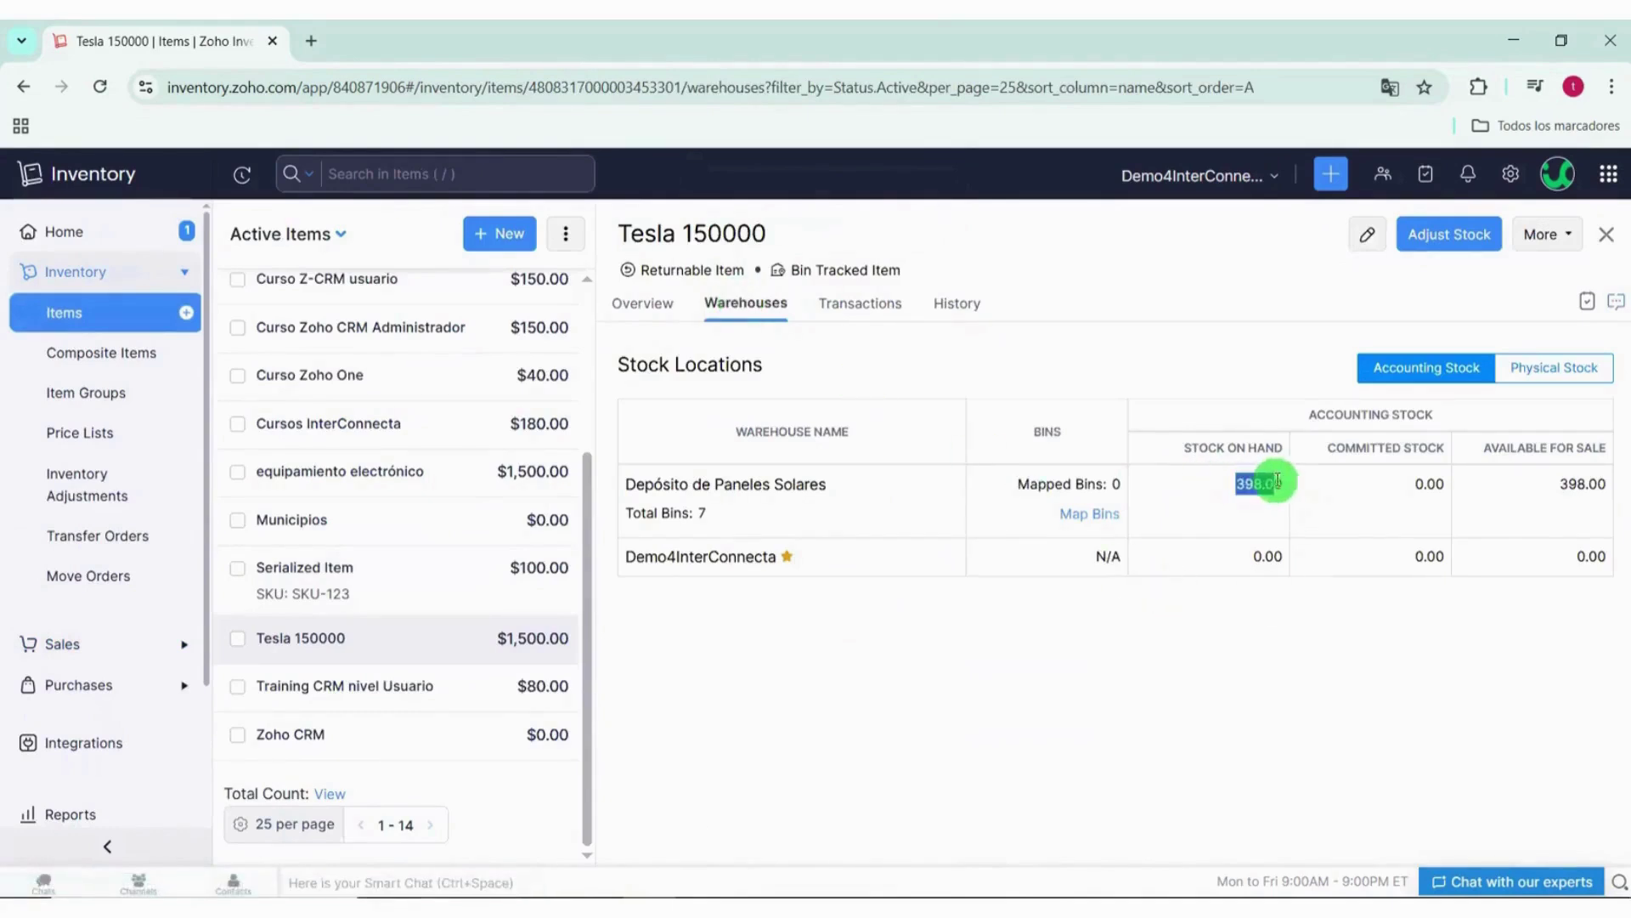
pyautogui.click(1529, 385)
pyautogui.moveTo(1577, 481); pyautogui.dragTo(1608, 481)
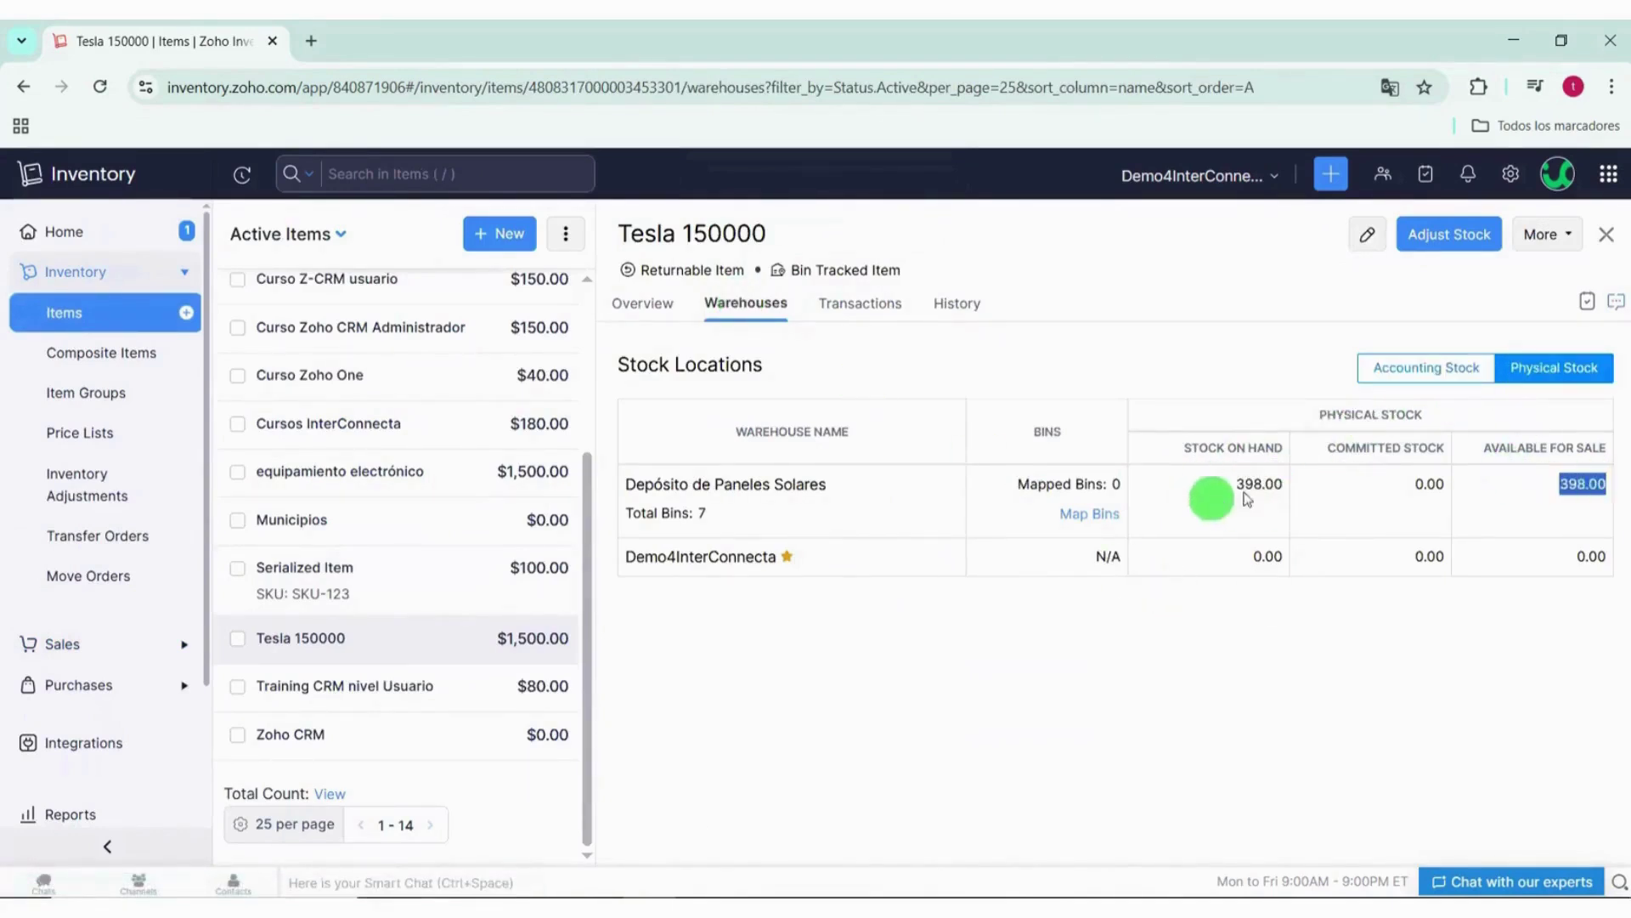